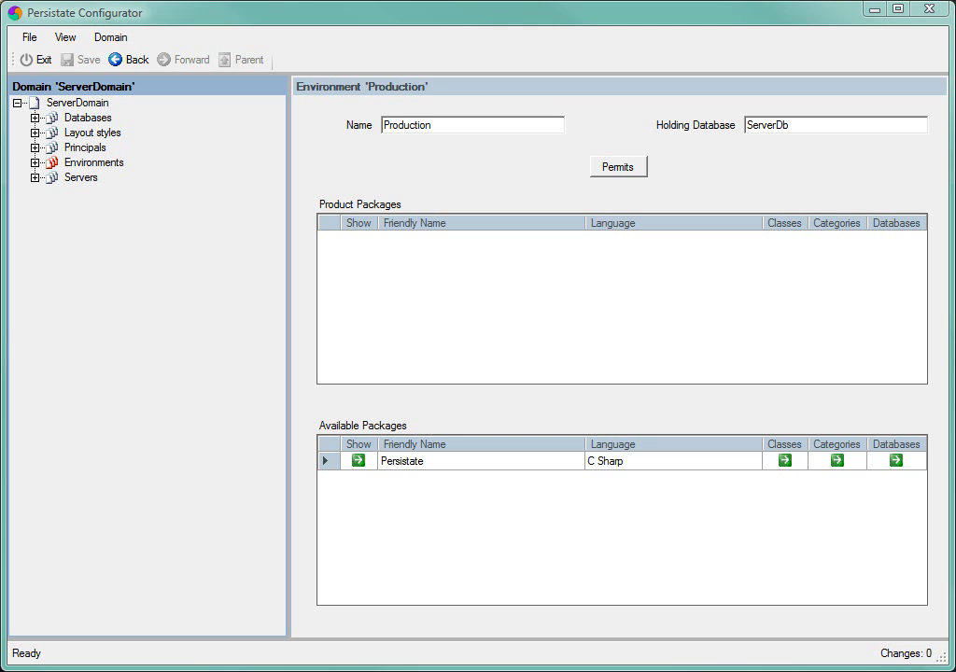
# Step: Import the deployed package file AnglingClub_Deploy.ser into the Production environment
pyautogui.doubleClick(48, 162)
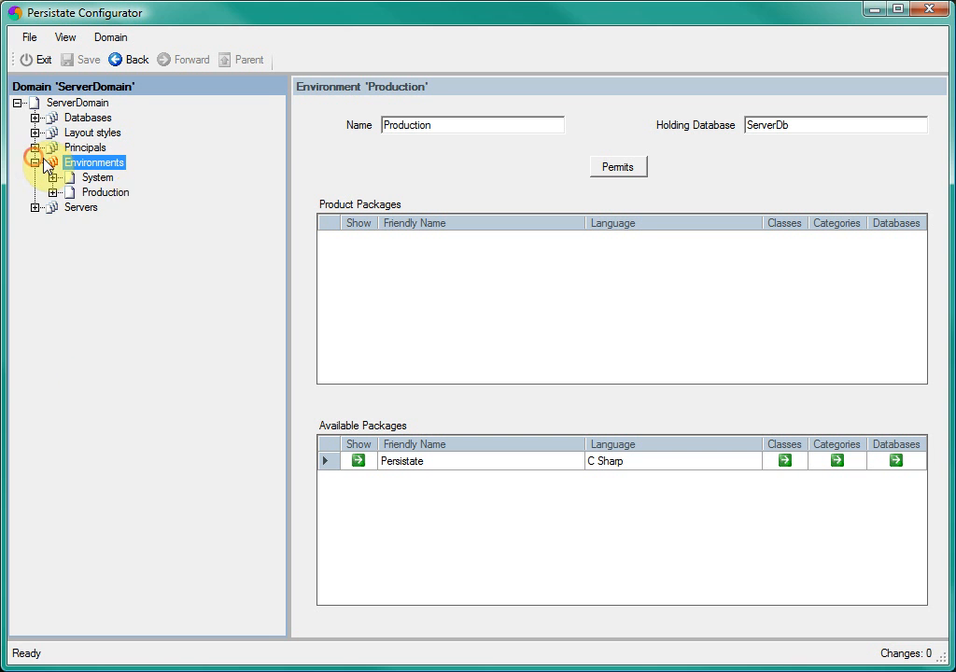
pyautogui.click(106, 191)
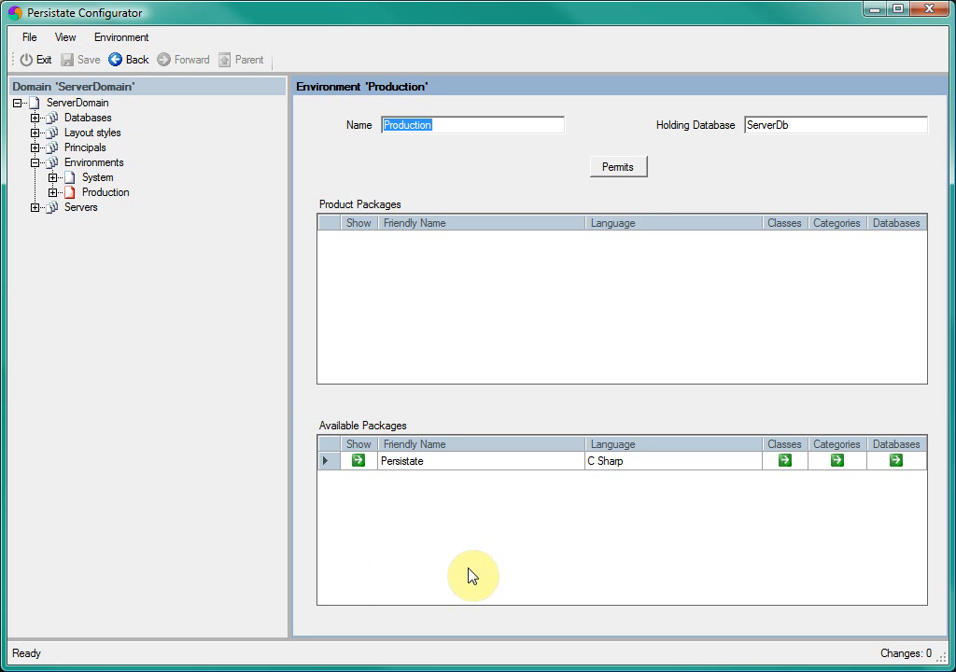
pyautogui.rightClick(506, 166)
pyautogui.click(572, 206)
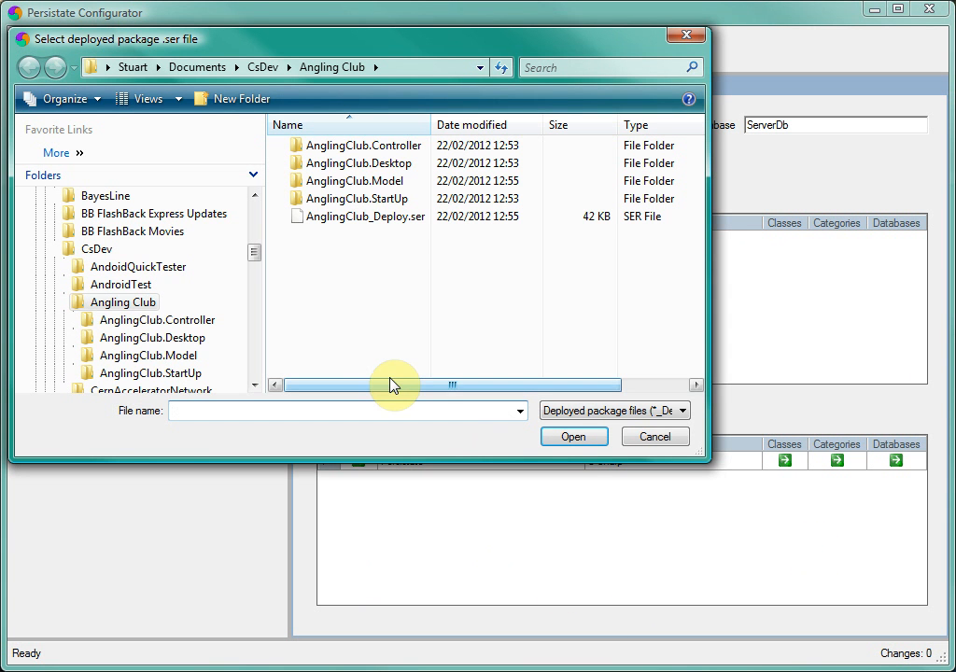
pyautogui.doubleClick(381, 229)
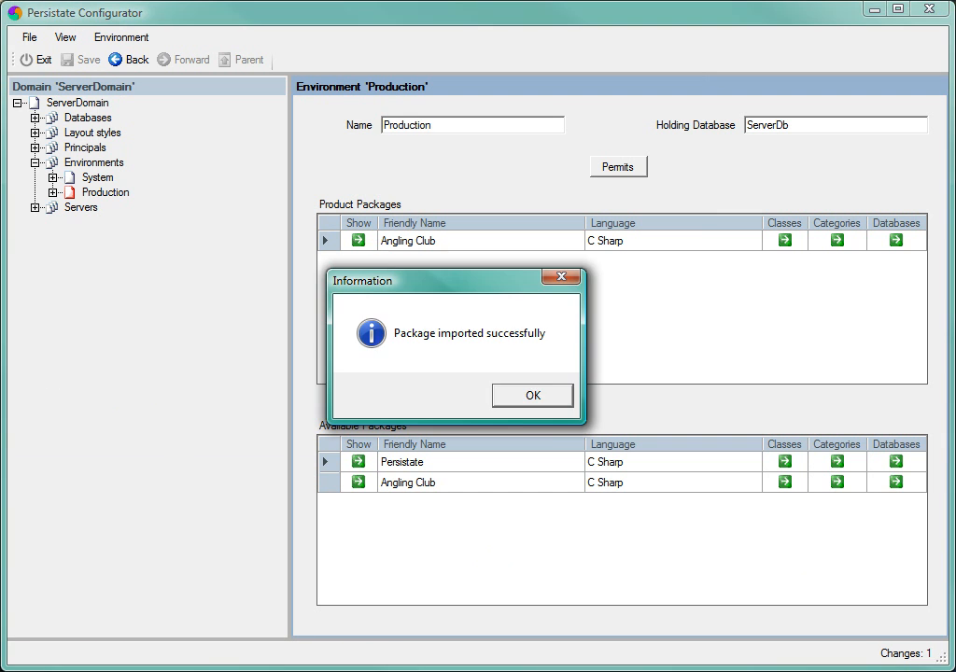
pyautogui.click(532, 397)
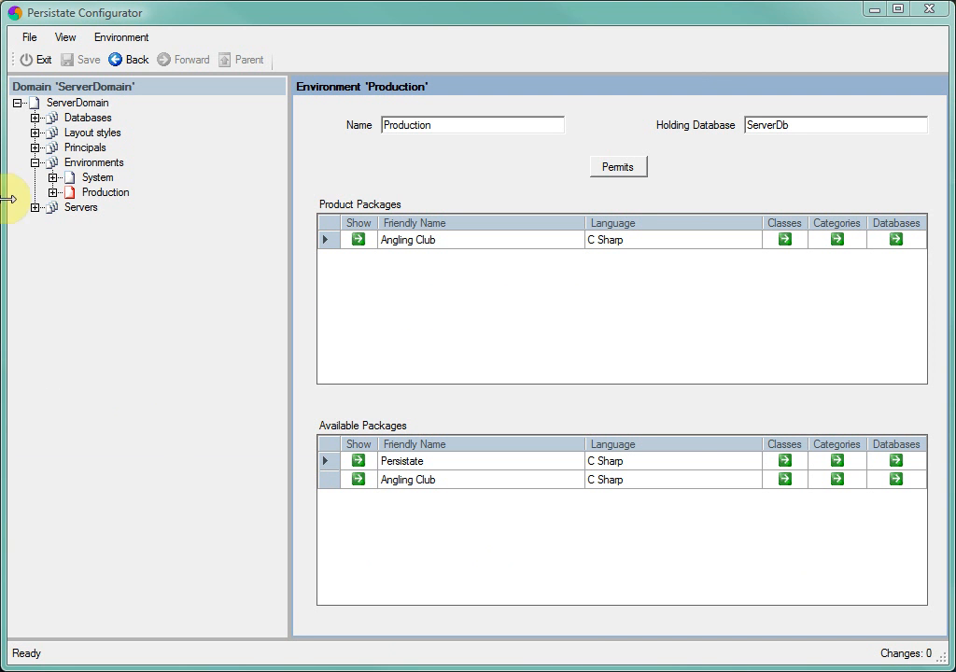
# Step: Add a serviced package to server DELILAH with environment Production and package Angling Club
pyautogui.click(82, 207)
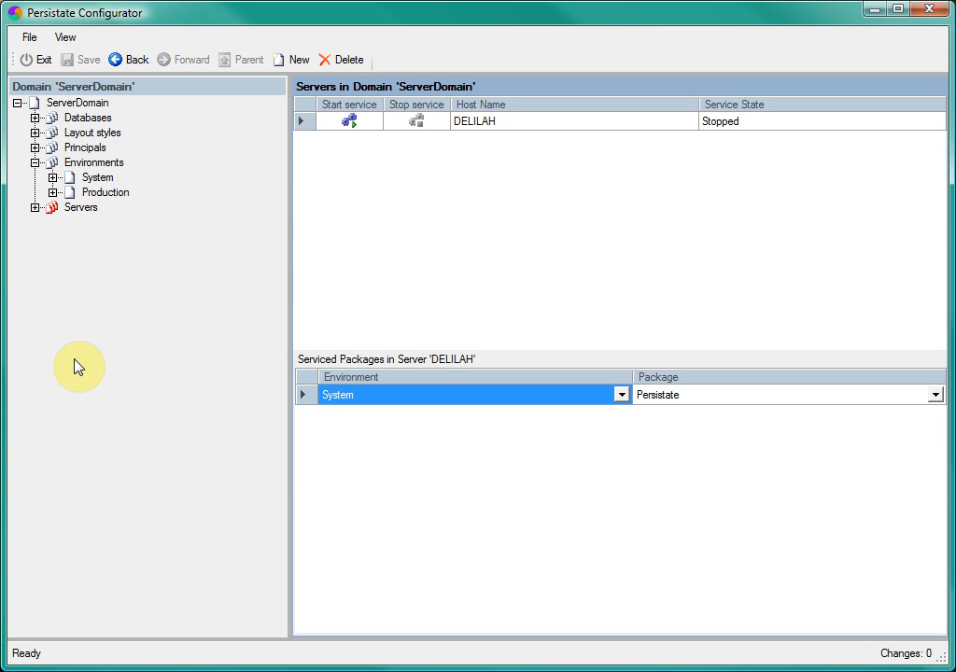
pyautogui.rightClick(450, 487)
pyautogui.click(506, 539)
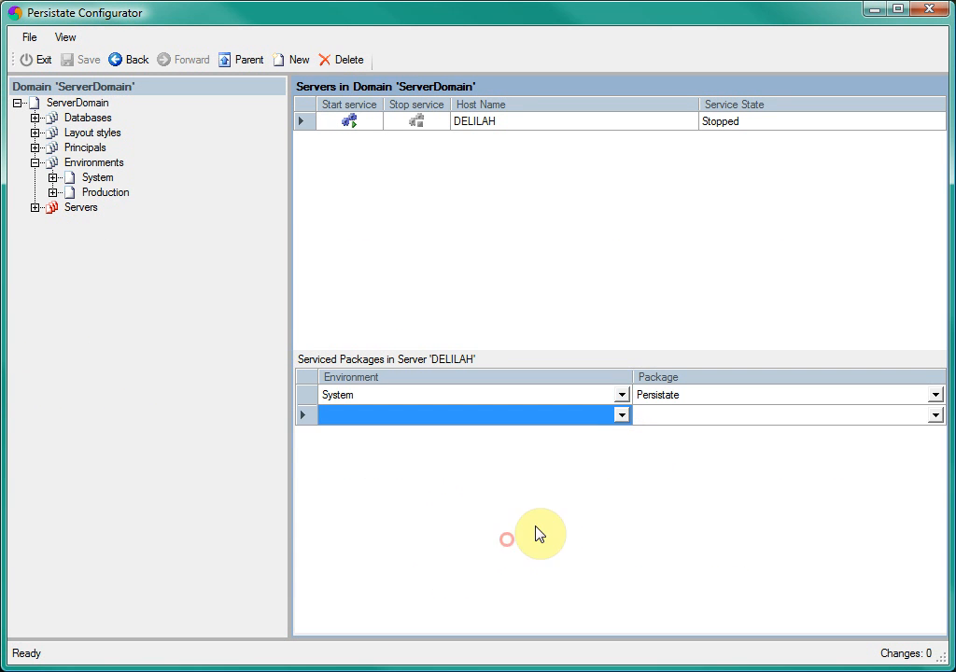
pyautogui.click(620, 415)
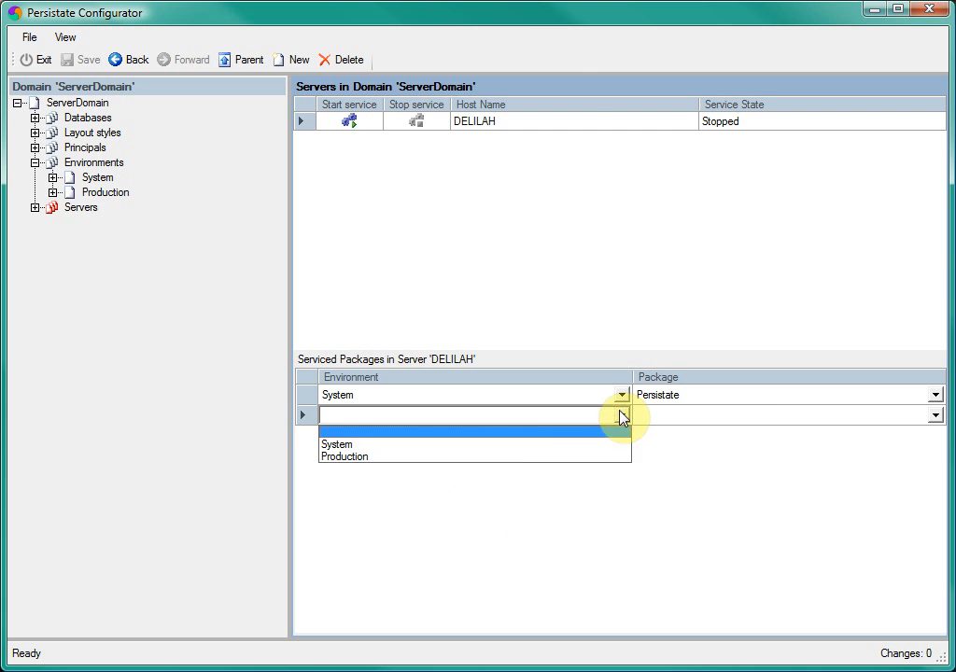
pyautogui.click(539, 457)
pyautogui.click(934, 416)
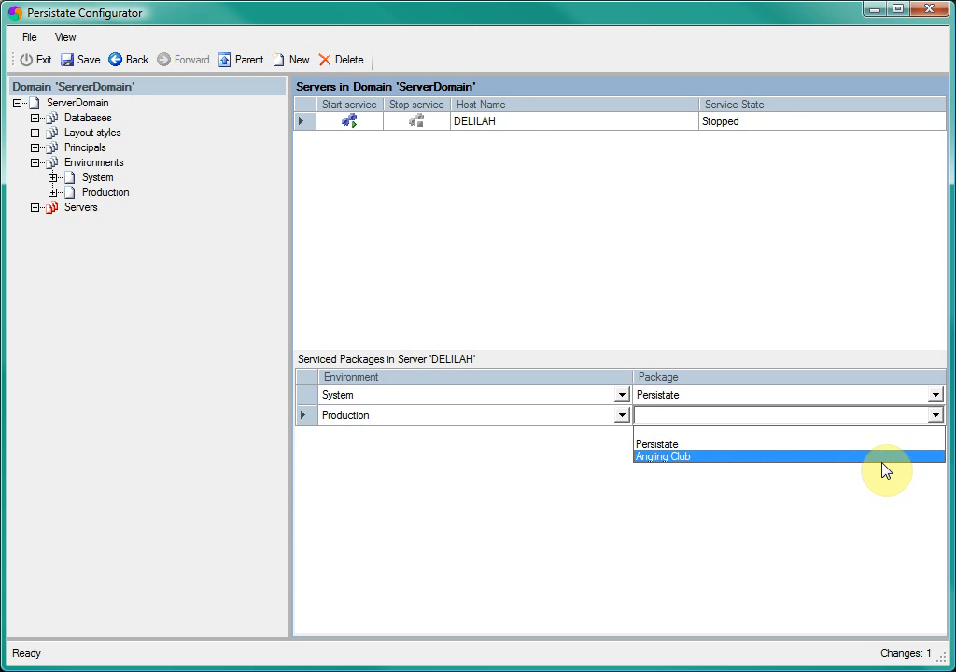
pyautogui.click(883, 458)
pyautogui.click(630, 502)
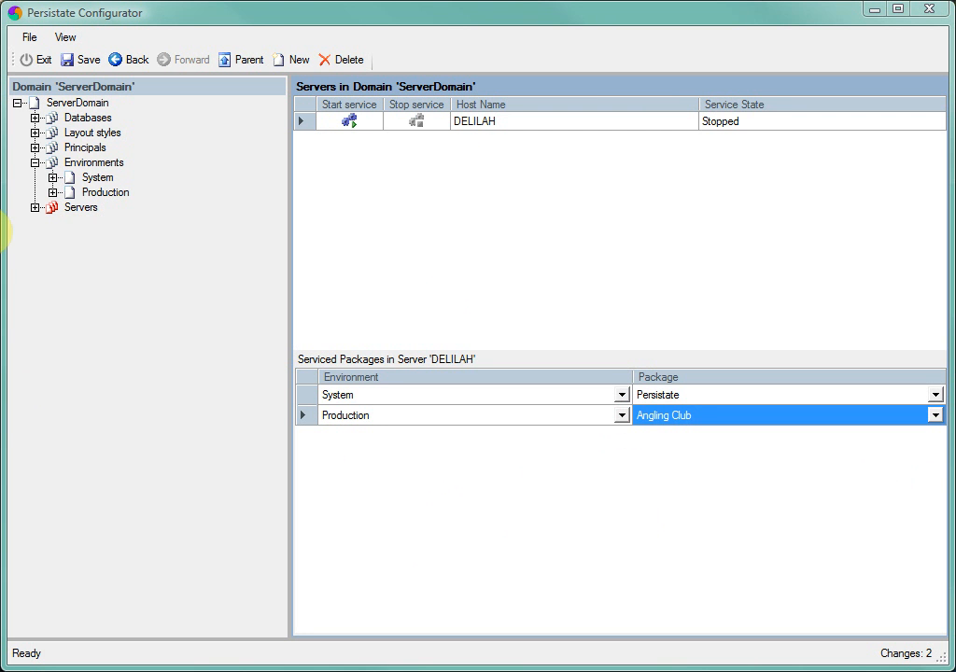
# Step: Mark the Angling Club package in the Production environment's product packages as a secure package
pyautogui.click(53, 193)
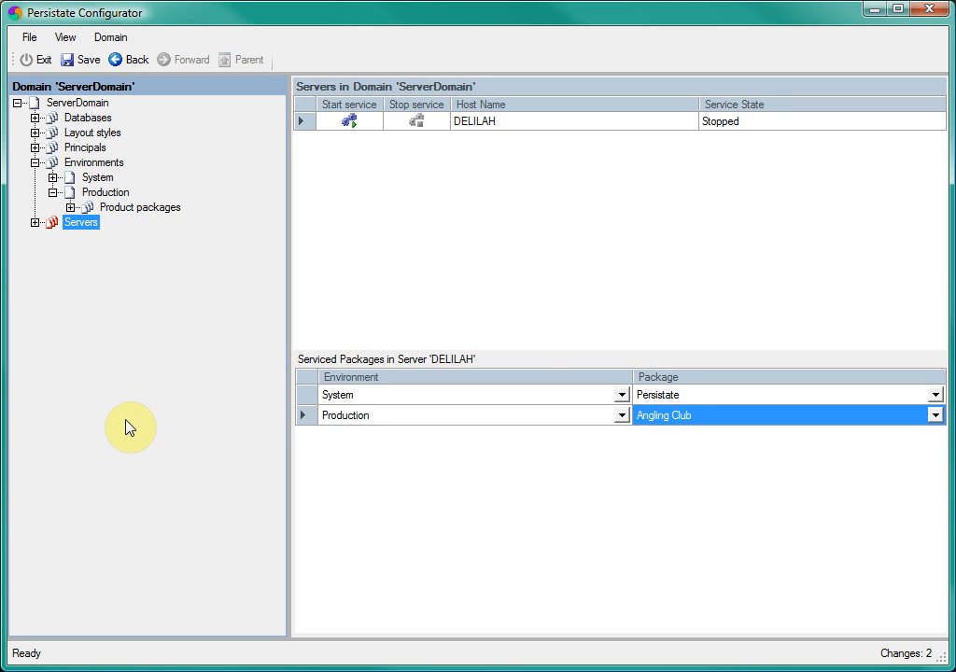
pyautogui.click(70, 208)
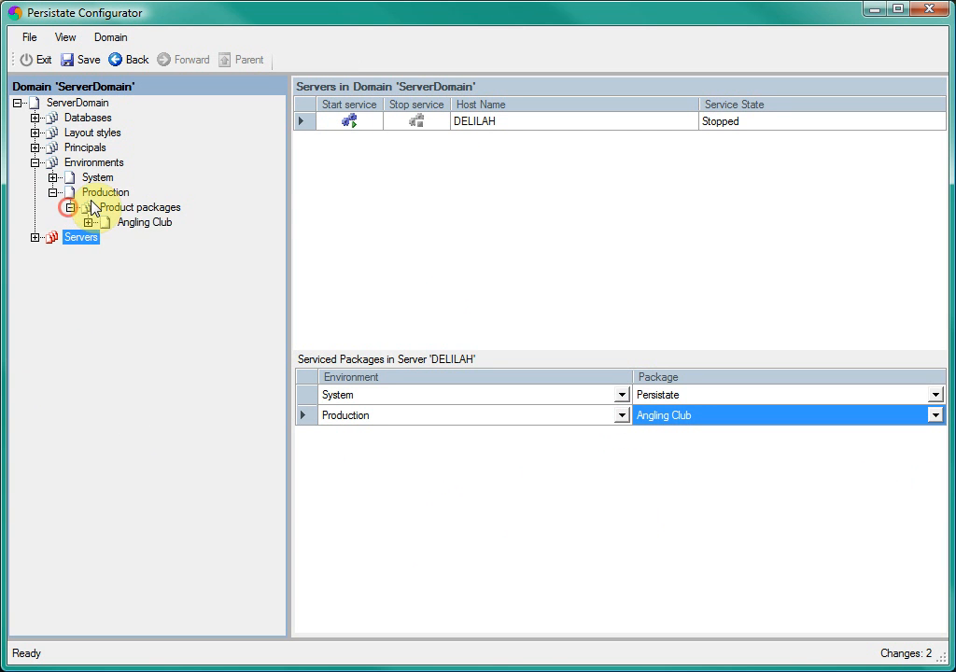
pyautogui.click(151, 223)
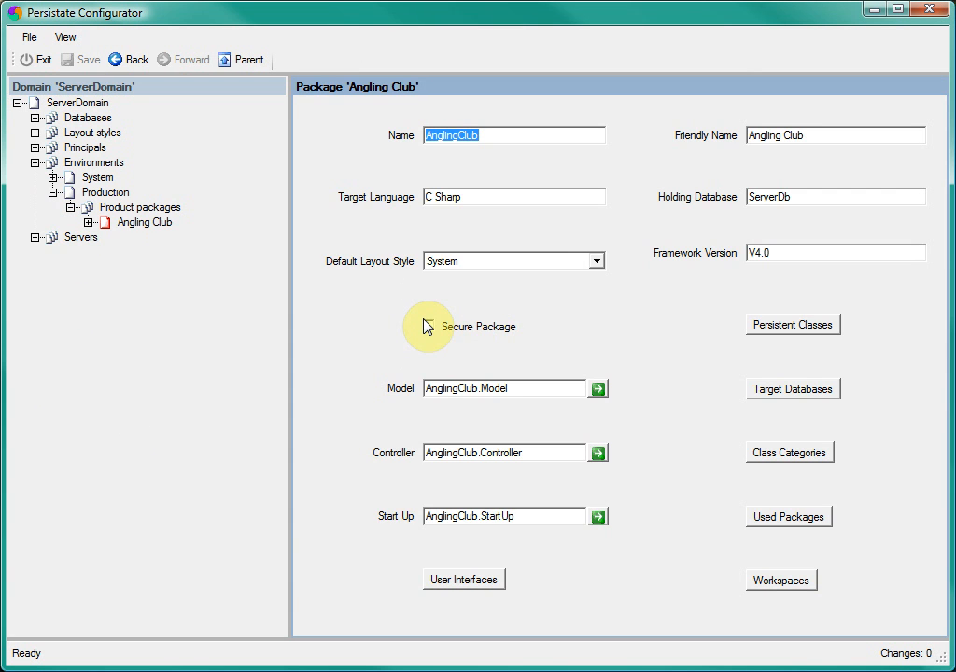
pyautogui.click(427, 325)
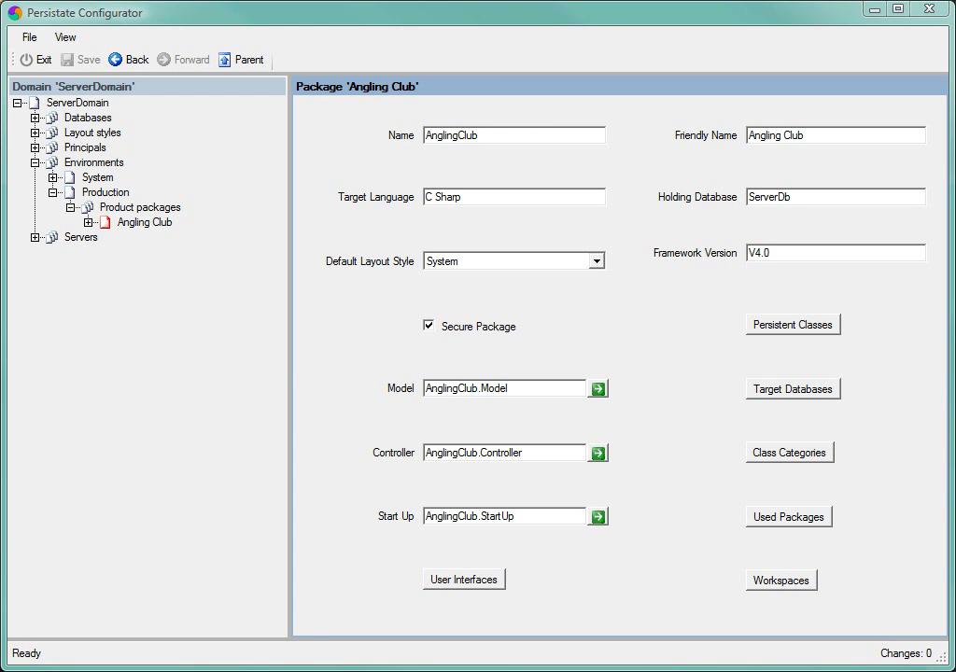
# Step: Find the domain's principals and grant the first one the Angling Club package in the Production environment
pyautogui.click(93, 147)
pyautogui.click(353, 173)
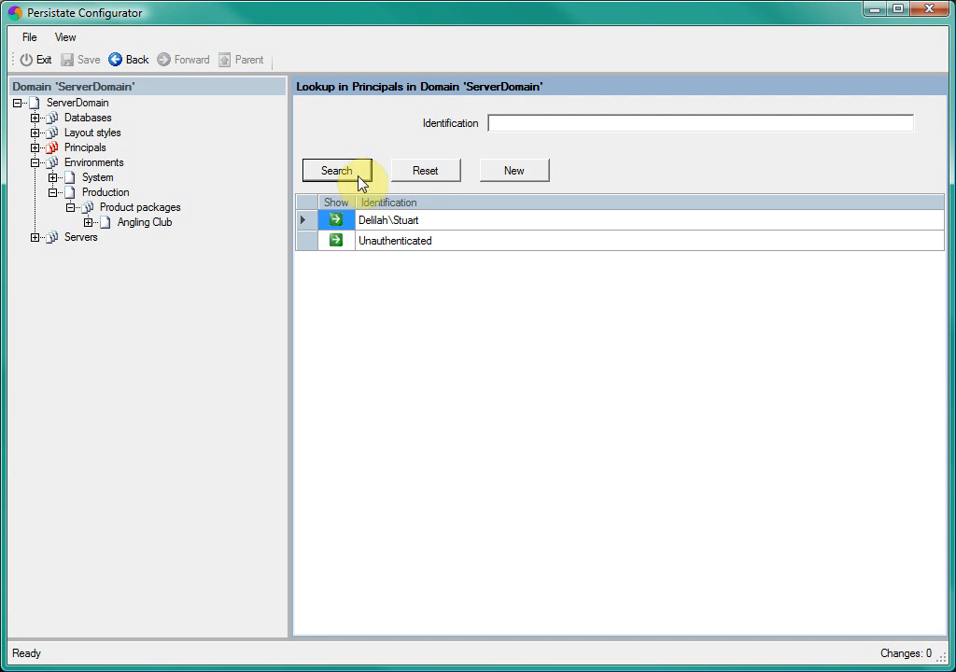
pyautogui.click(336, 220)
pyautogui.rightClick(494, 257)
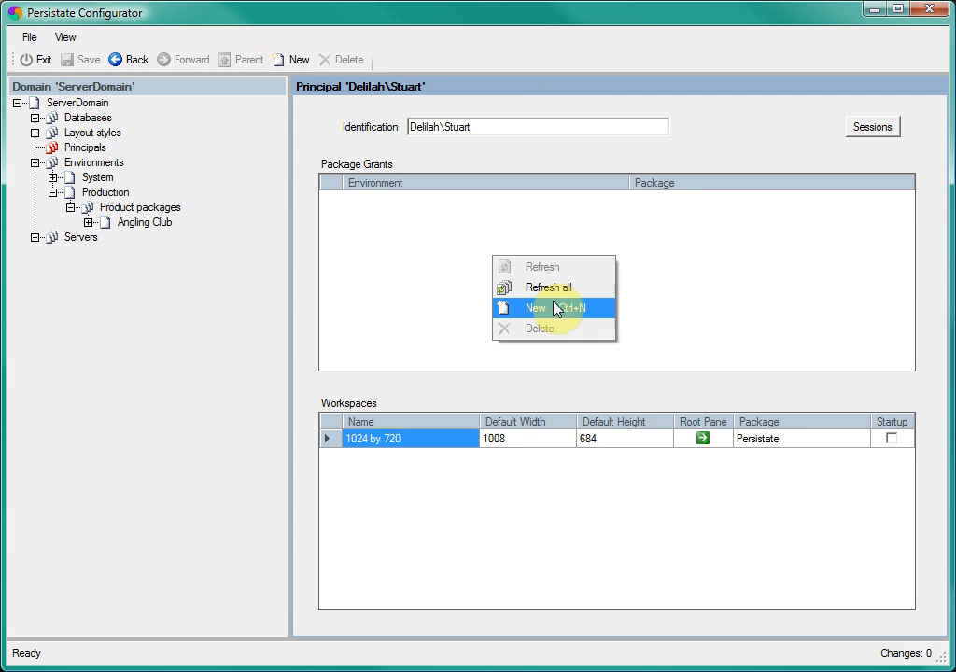
pyautogui.click(554, 308)
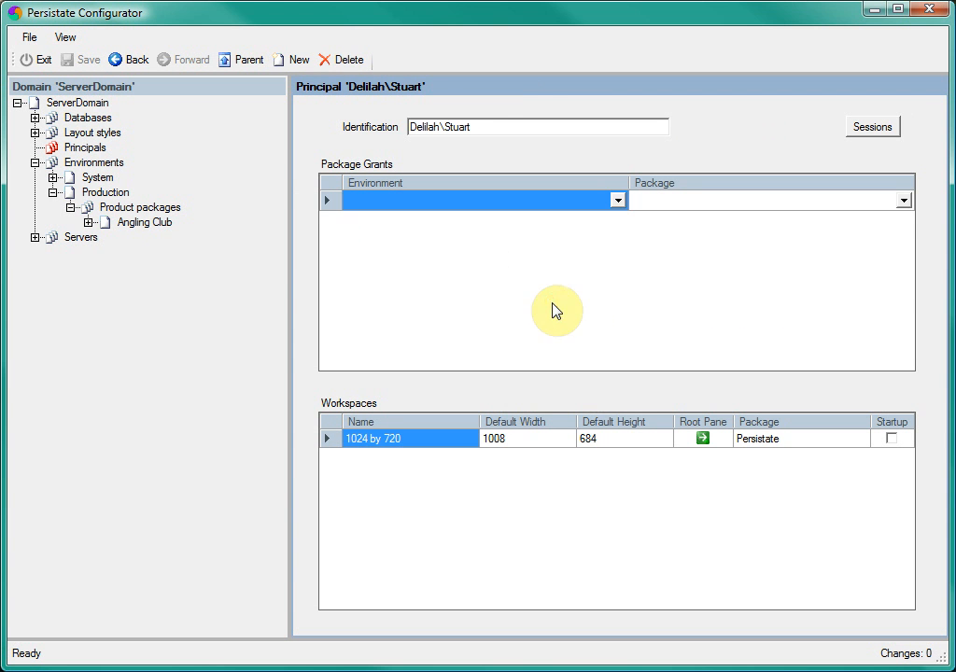
pyautogui.click(617, 201)
pyautogui.click(559, 241)
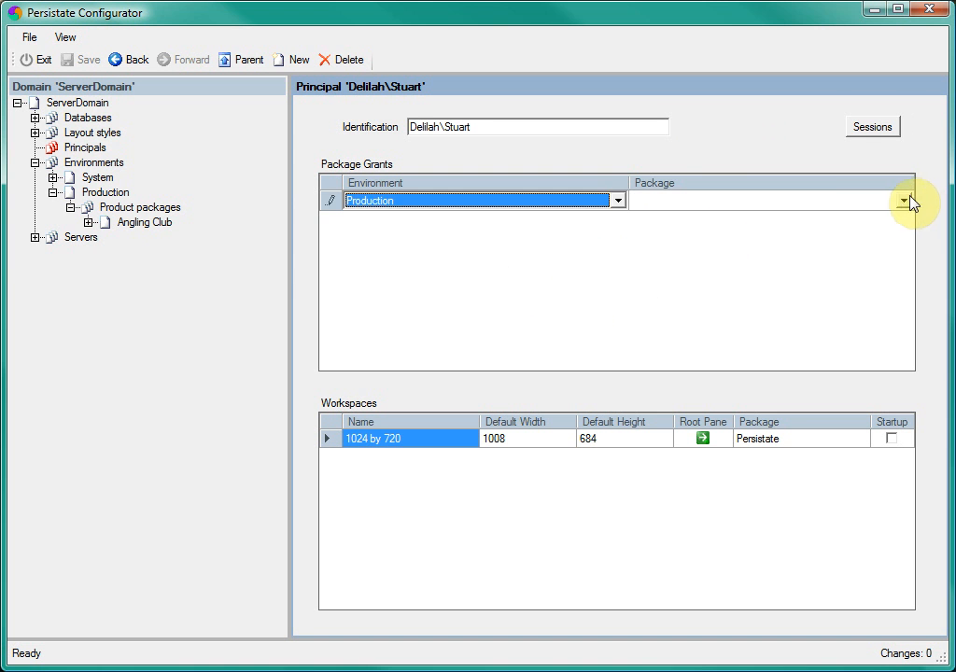
pyautogui.click(903, 201)
pyautogui.click(849, 241)
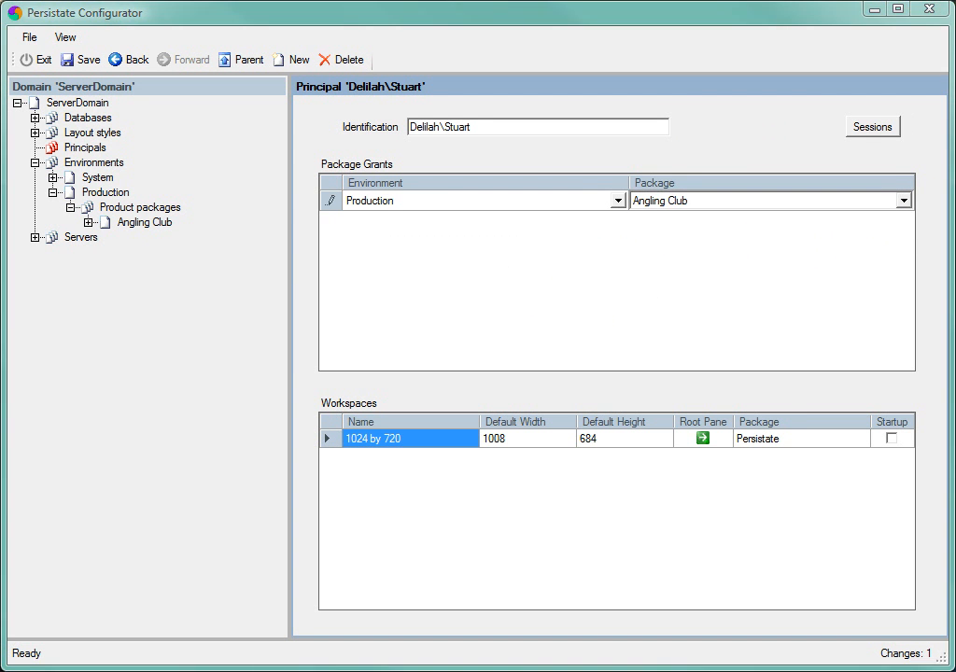
# Step: Start the service on server DELILAH and connect the Persistate Viewer to the Delilah server
pyautogui.click(80, 239)
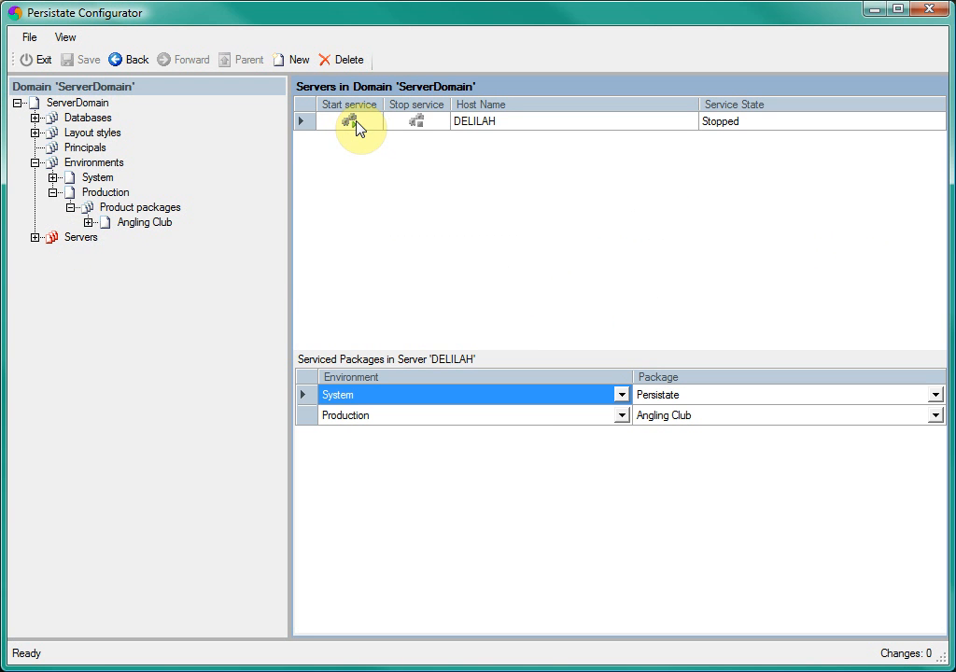
pyautogui.click(354, 124)
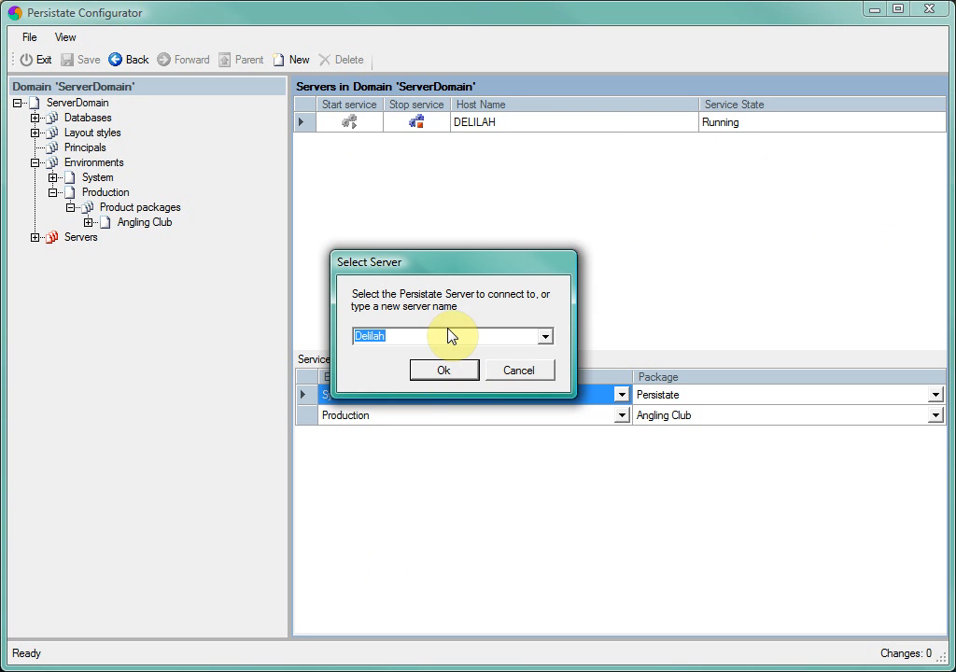
pyautogui.click(444, 369)
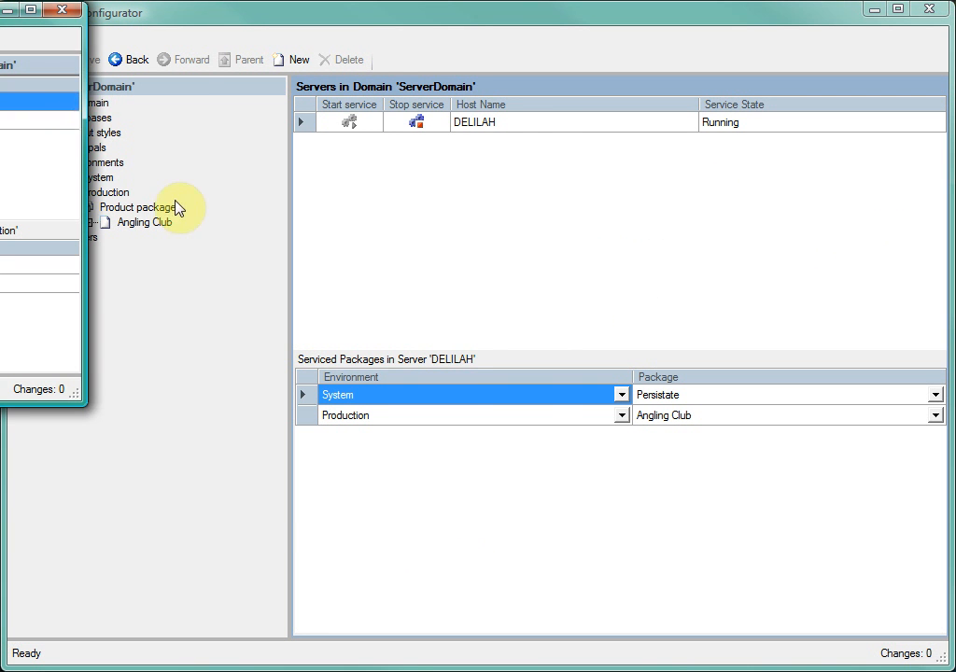
# Step: Bring the Persistate Viewer into view and run the Angling Club package from the Production environment
pyautogui.moveTo(5, 11); pyautogui.dragTo(346, 130)
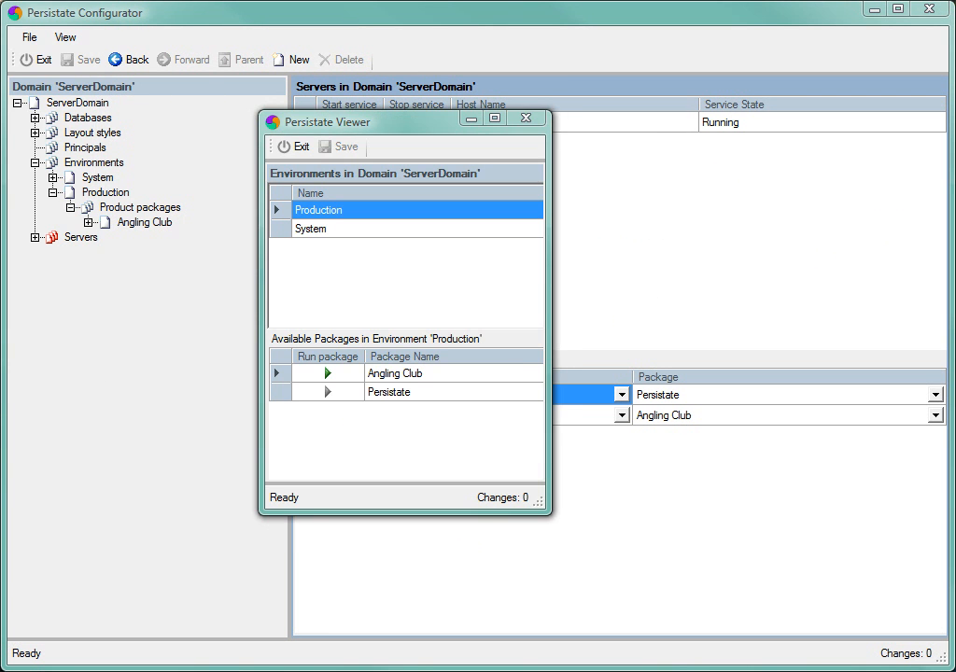
pyautogui.click(327, 375)
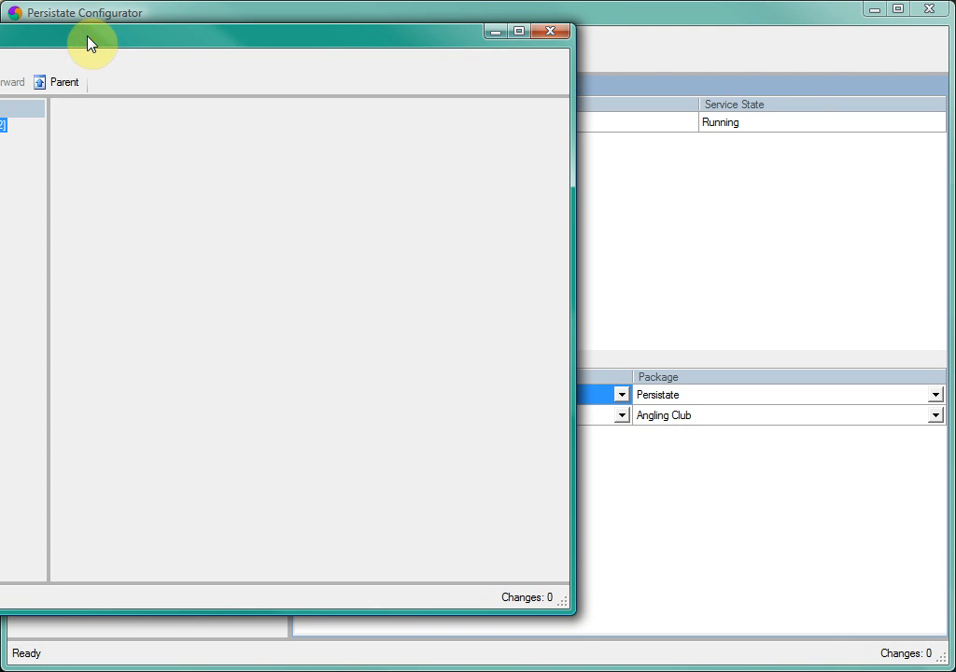
pyautogui.moveTo(87, 41); pyautogui.dragTo(348, 79)
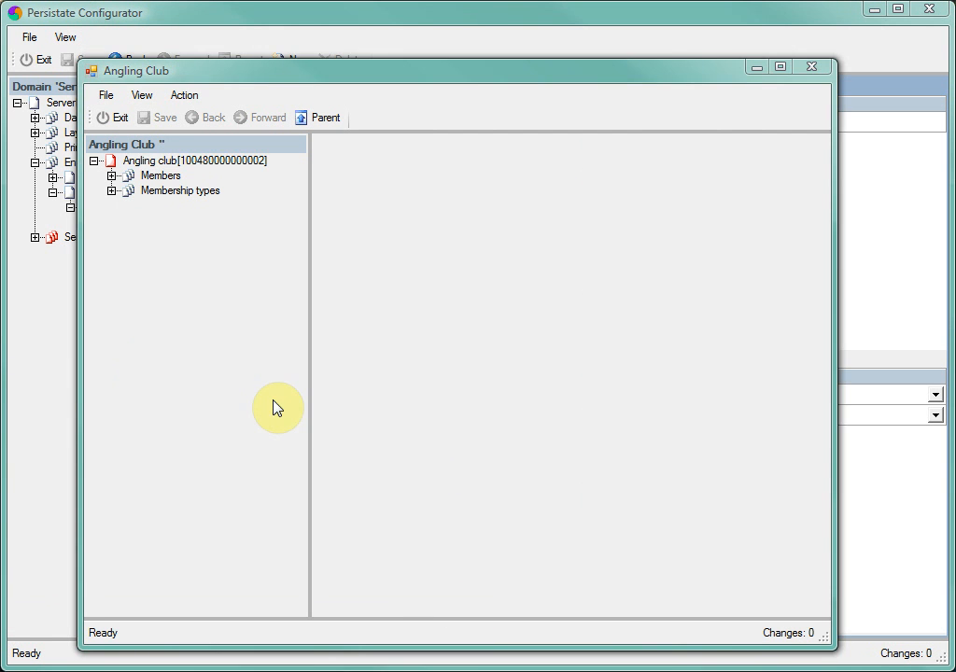
# Step: View the Angling Club's membership types and search its members without any filter
pyautogui.click(182, 192)
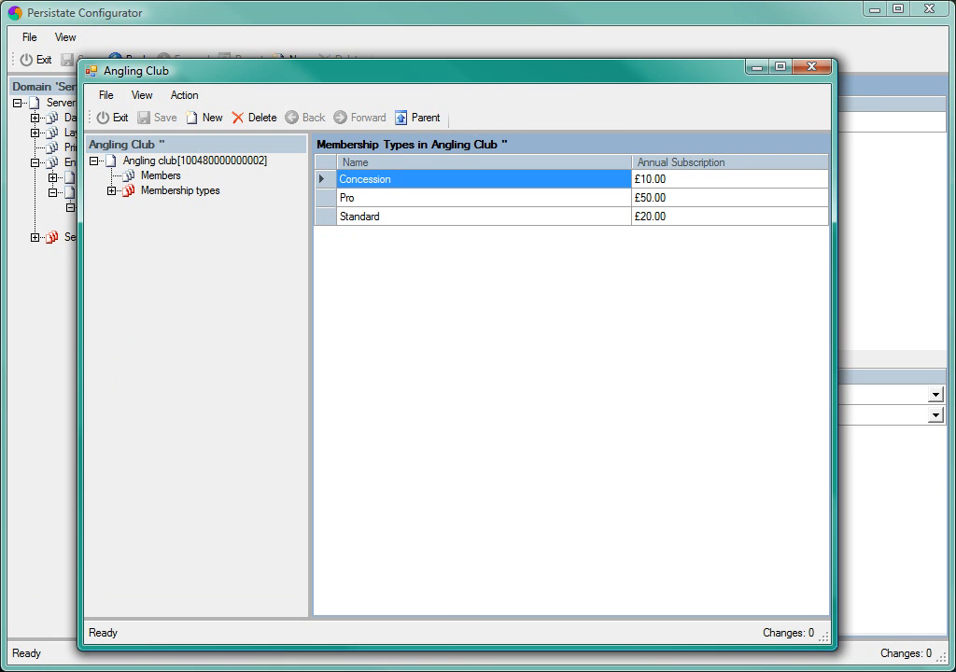
pyautogui.click(156, 177)
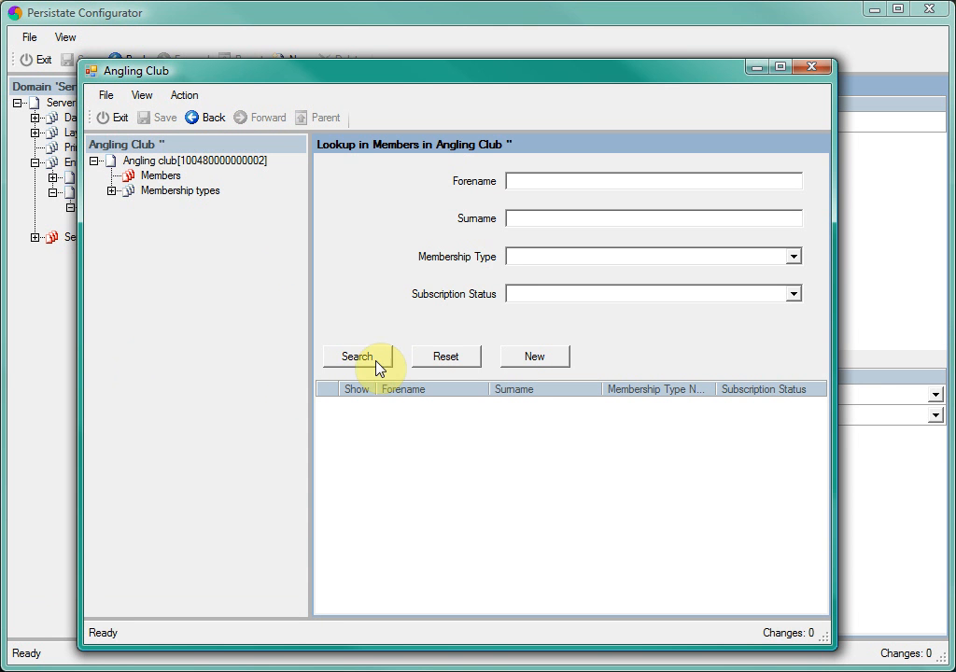
pyautogui.click(368, 354)
# Step: Create a new member with a forename, surname and email address, membership type Pro and subscription status not paid
pyautogui.click(544, 358)
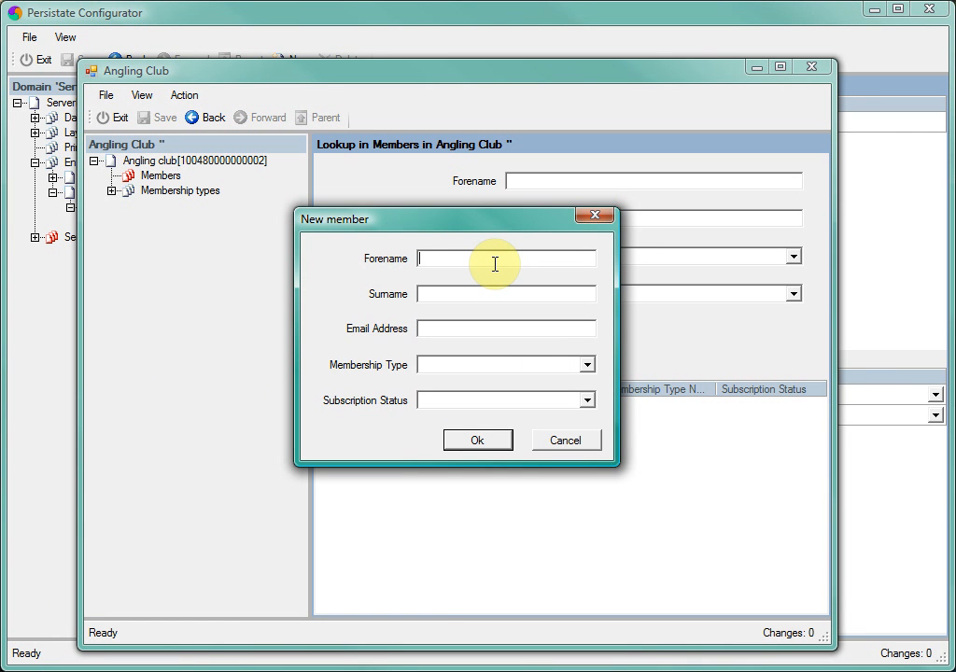
pyautogui.press('Tab')
pyautogui.press('Tab')
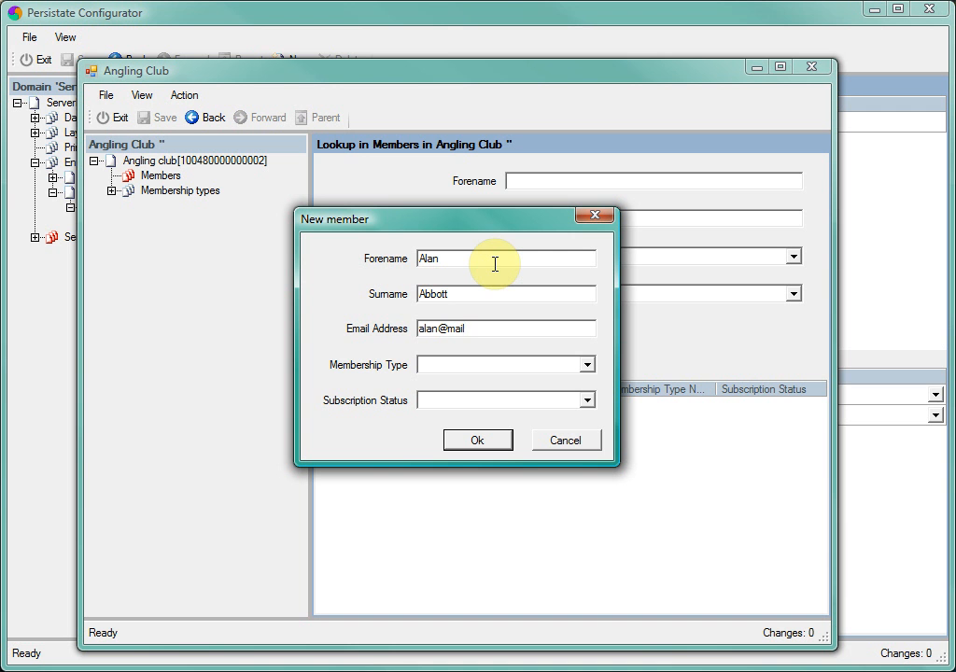
pyautogui.click(582, 366)
pyautogui.click(513, 405)
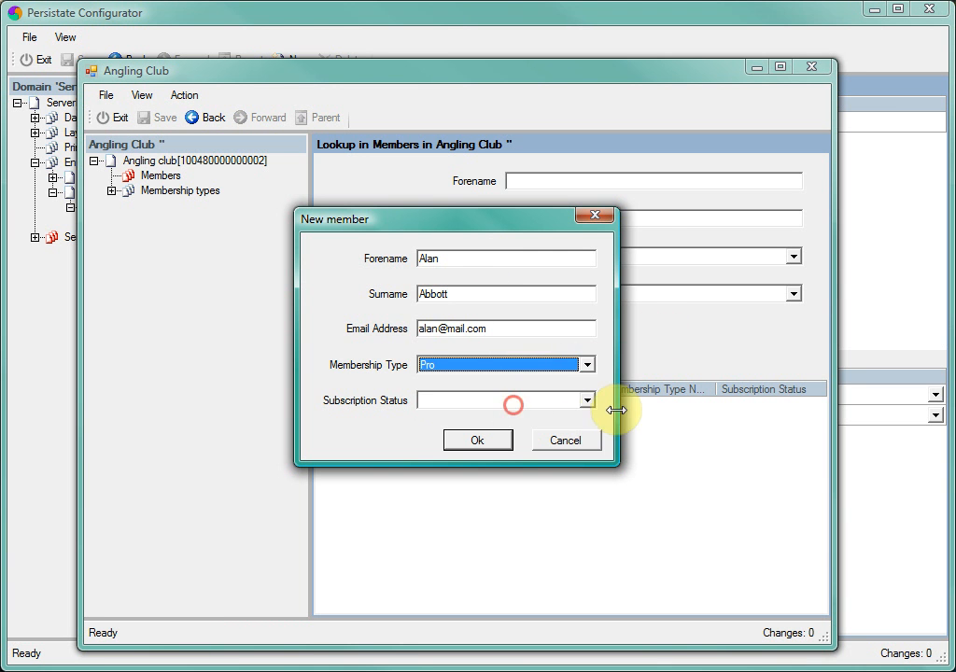
pyautogui.click(586, 400)
pyautogui.click(458, 430)
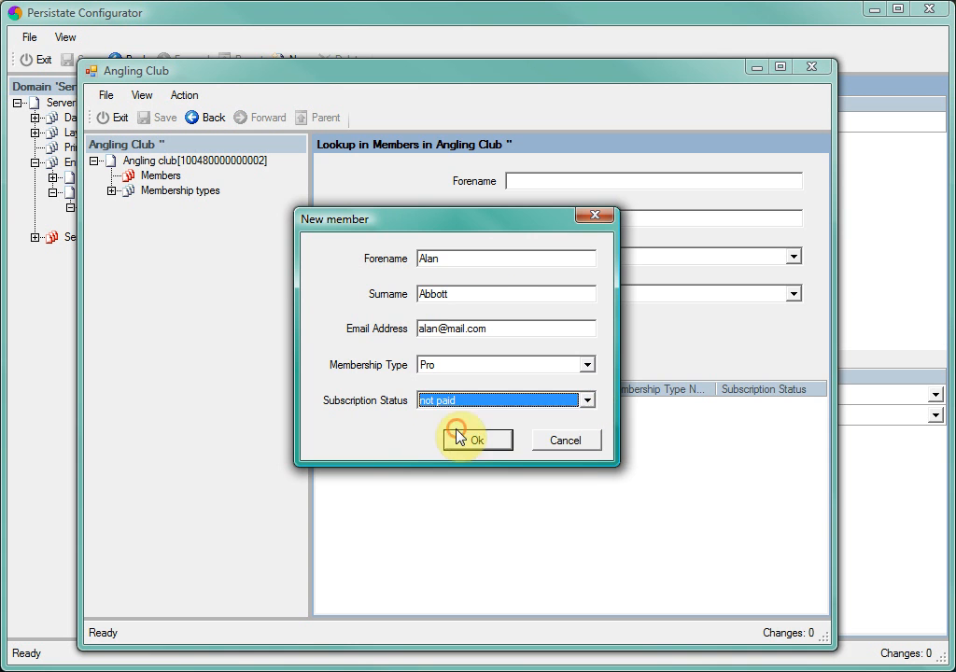
pyautogui.click(463, 439)
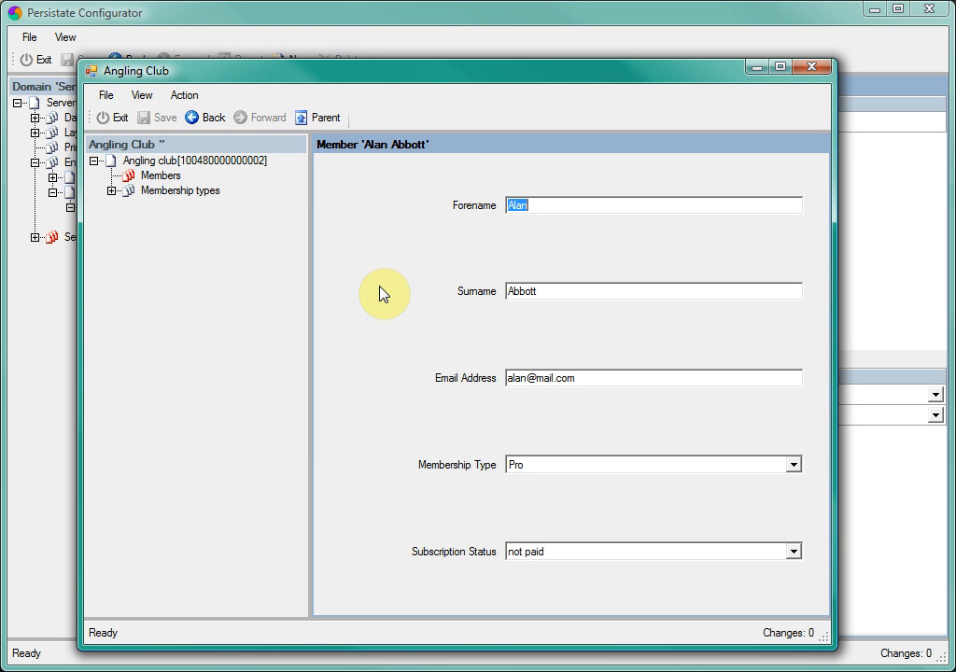
# Step: Exit the Angling Club application and the Persistate Viewer
pyautogui.click(117, 126)
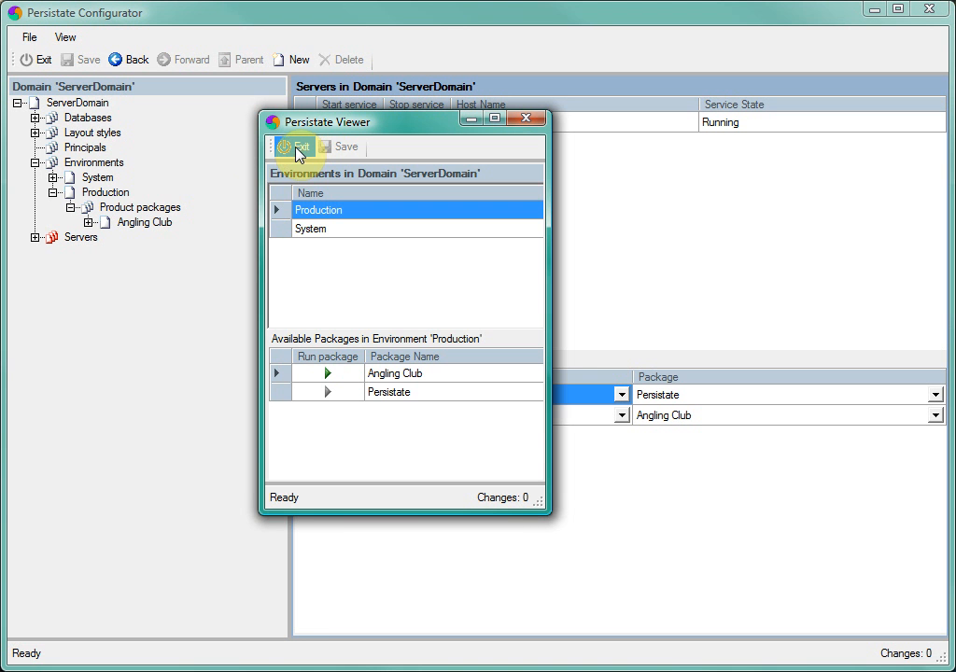
pyautogui.click(300, 149)
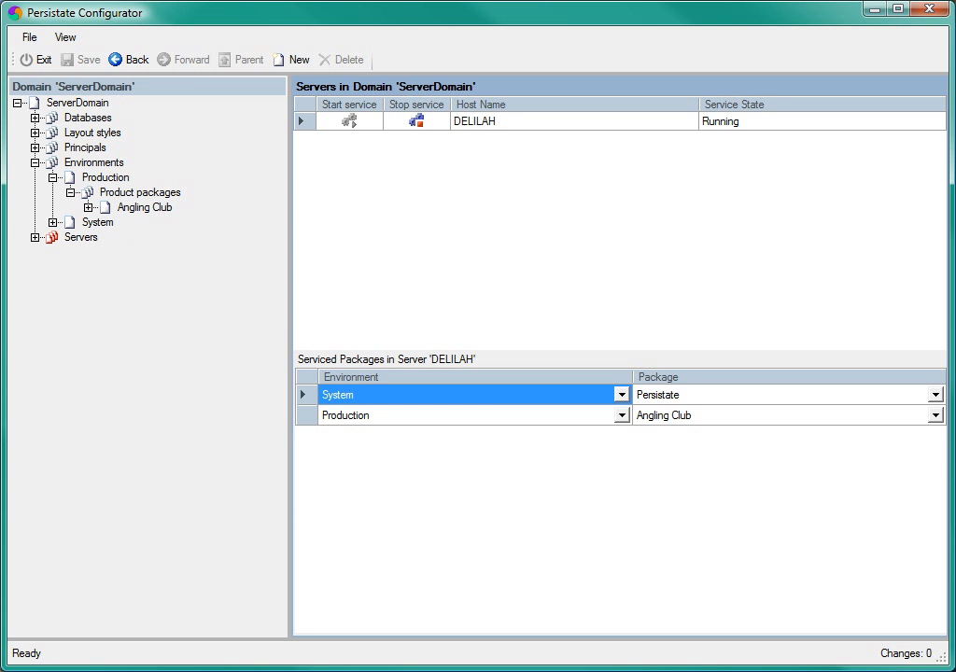
# Step: Create a database named Test of type sql server2005 with connect string server=DELILAH\SQLEXPRESS;Integrated Security=SSPI
pyautogui.click(89, 119)
pyautogui.rightClick(545, 232)
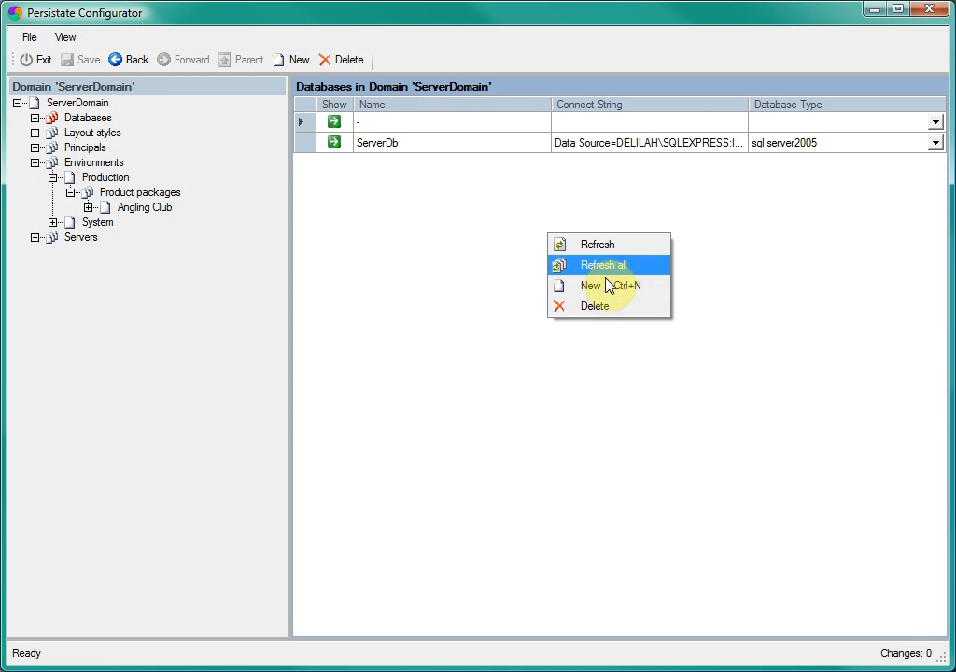
pyautogui.click(599, 290)
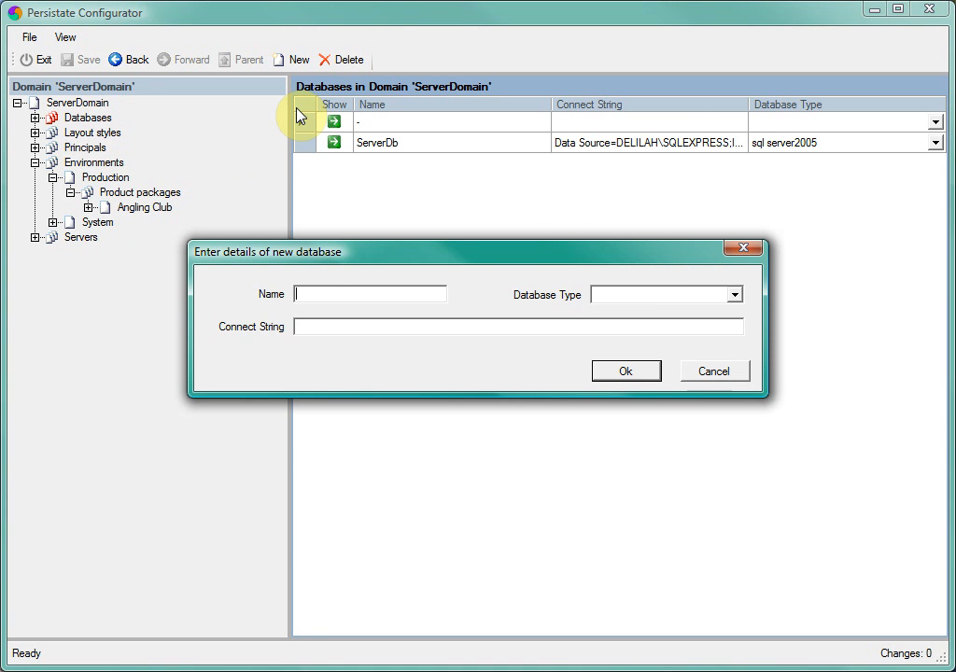
pyautogui.write('Test')
pyautogui.click(735, 296)
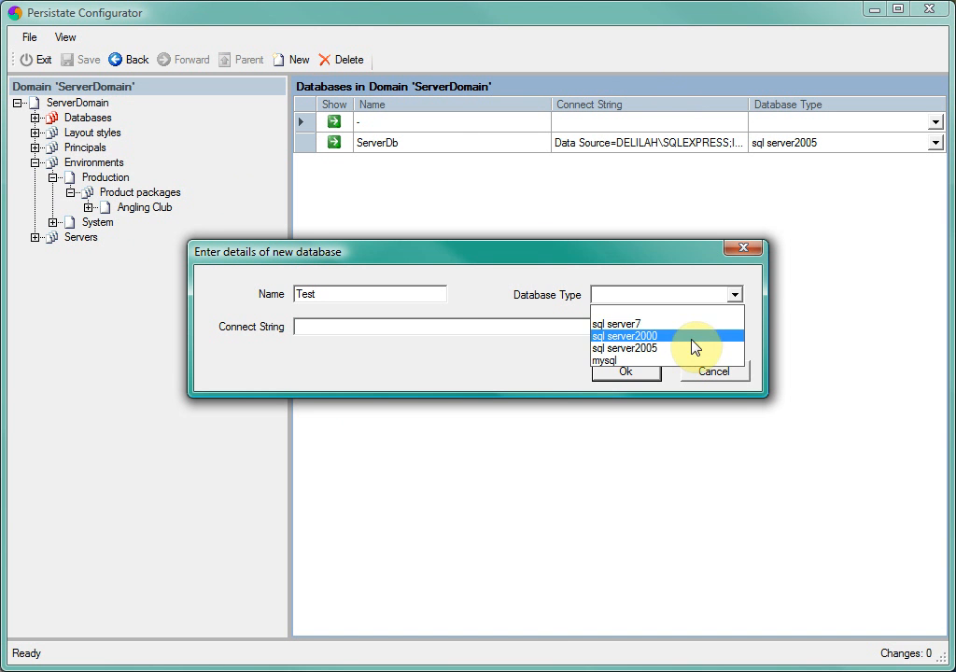
pyautogui.click(686, 347)
pyautogui.click(439, 327)
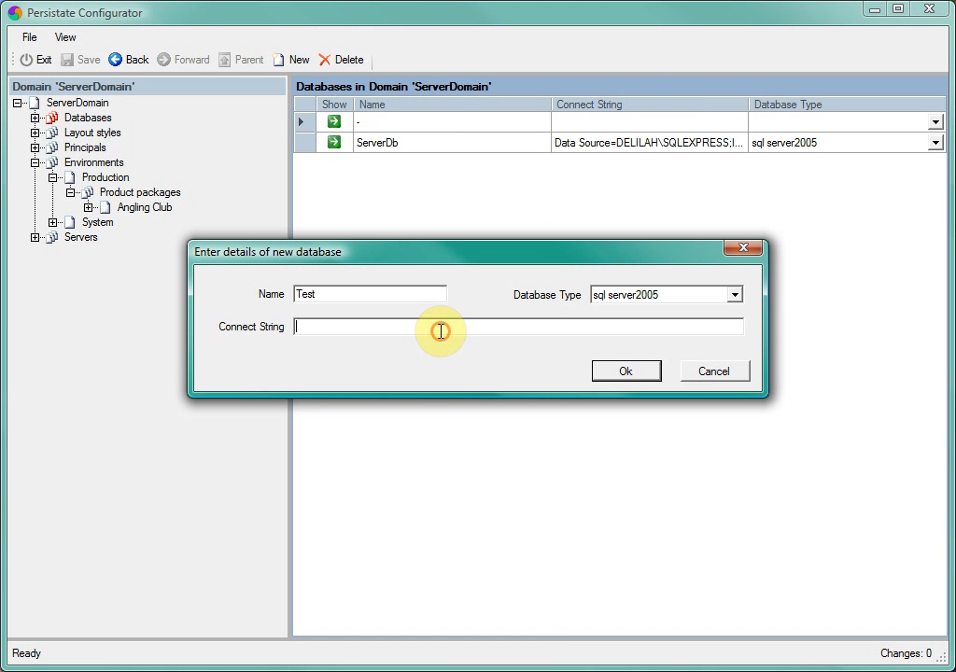
pyautogui.write('server=DELILAH\\SQLEXPRESS;Integrated Security=SSPI')
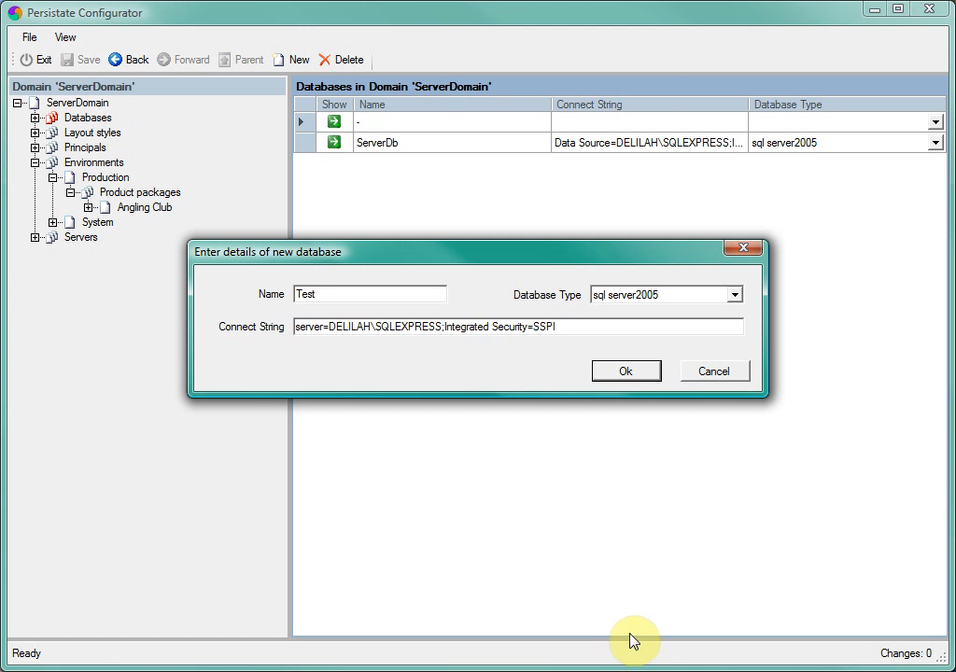
pyautogui.click(622, 372)
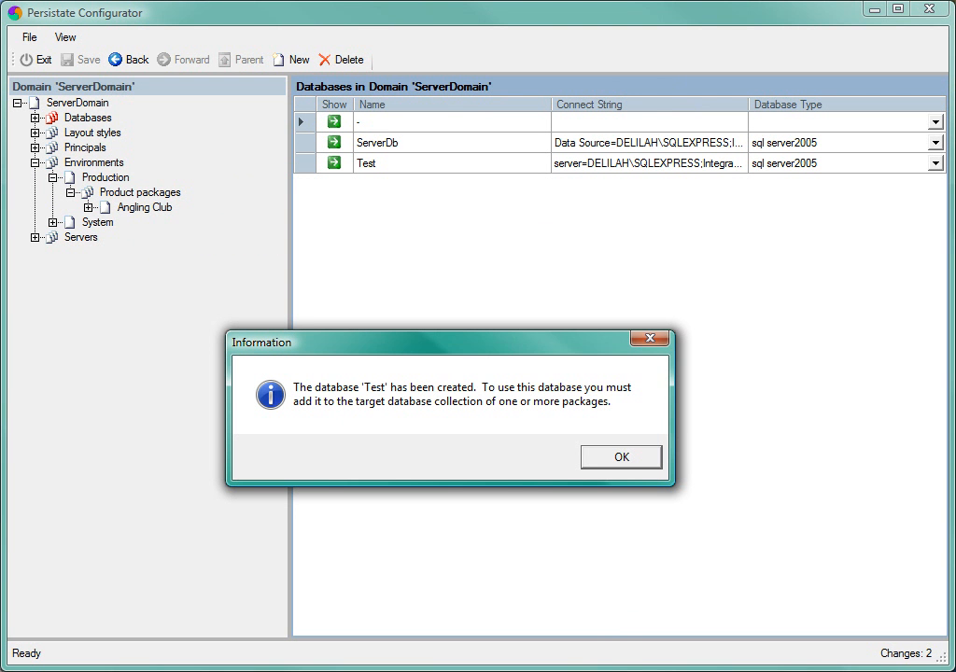
pyautogui.click(624, 459)
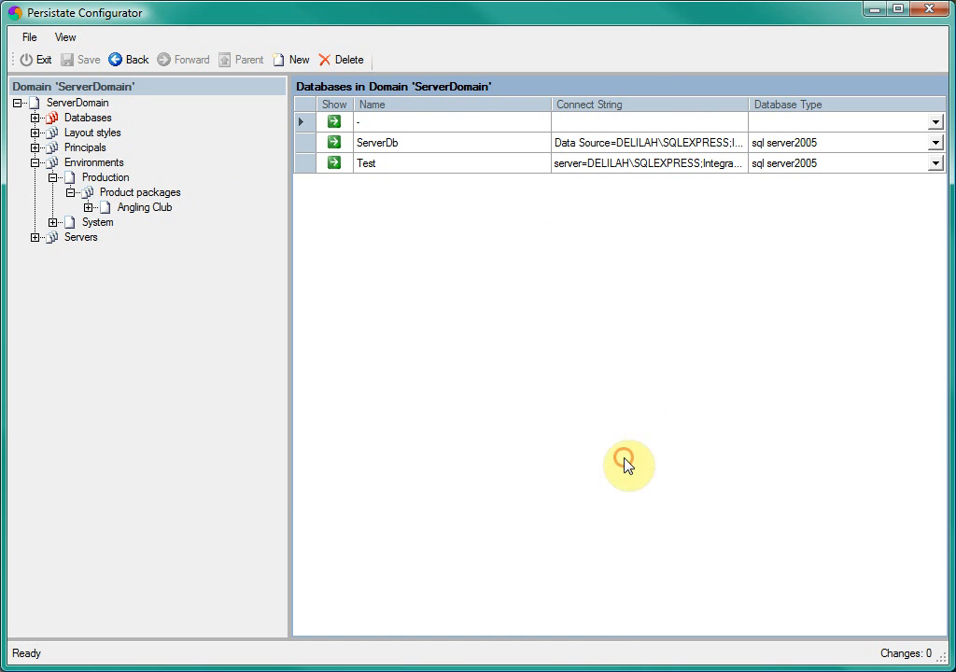
# Step: Add the Test database to the target databases of the Angling Club package in the Production environment
pyautogui.click(142, 209)
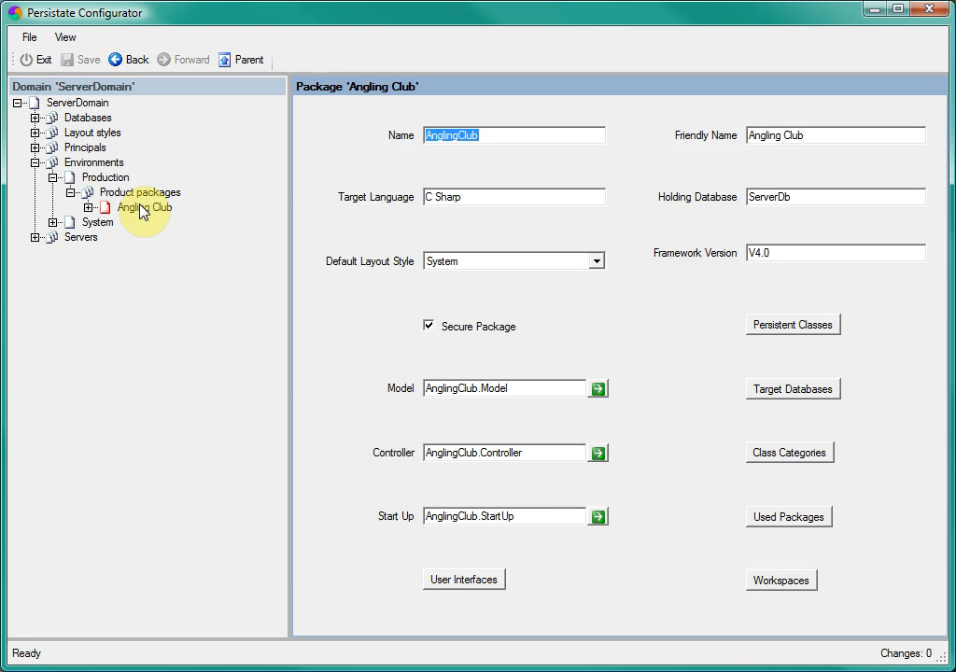
pyautogui.click(808, 394)
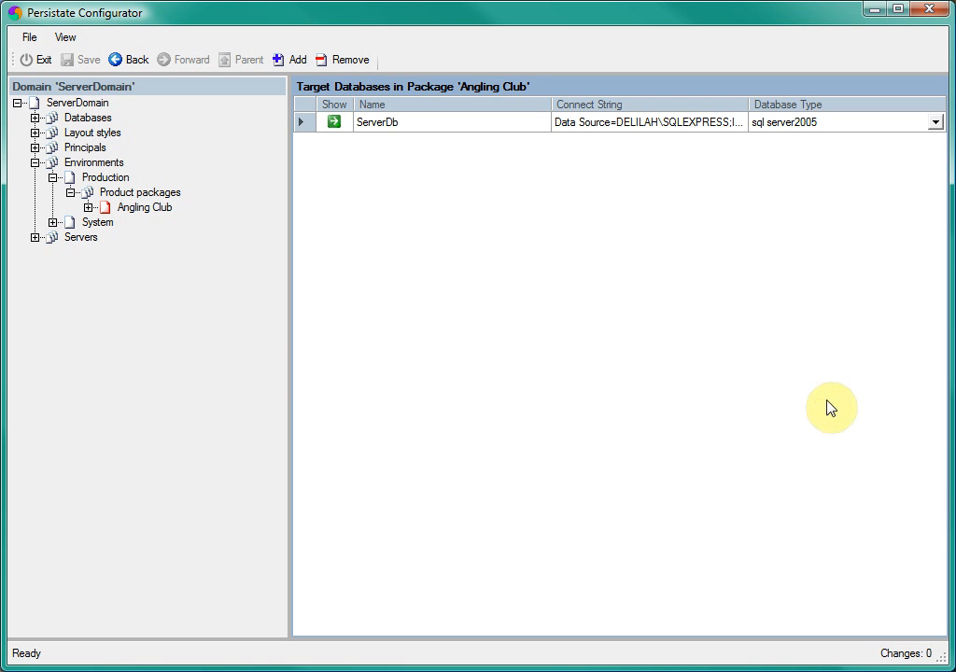
pyautogui.rightClick(620, 236)
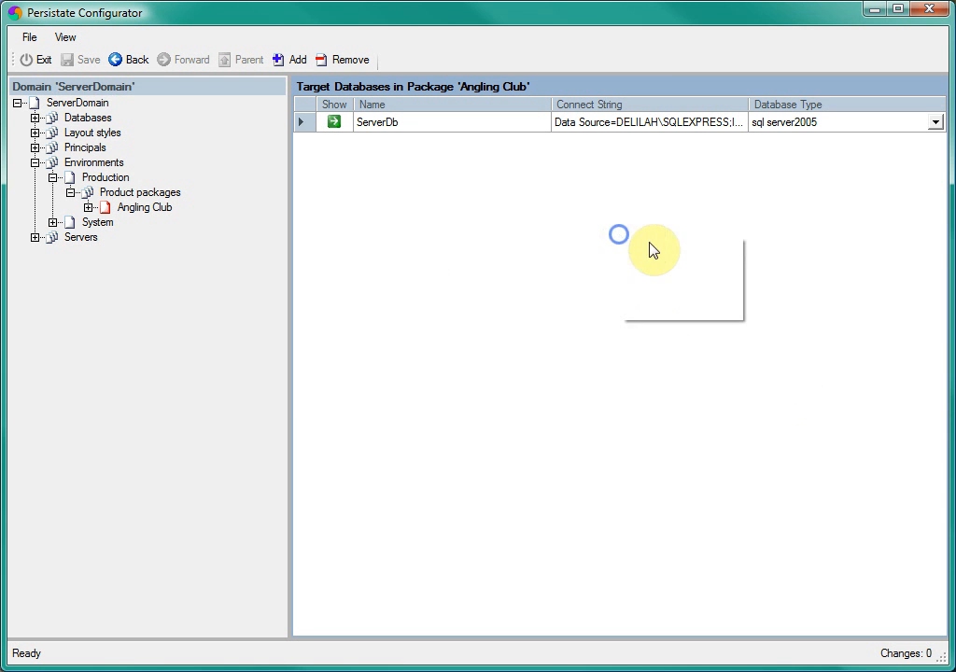
pyautogui.click(667, 289)
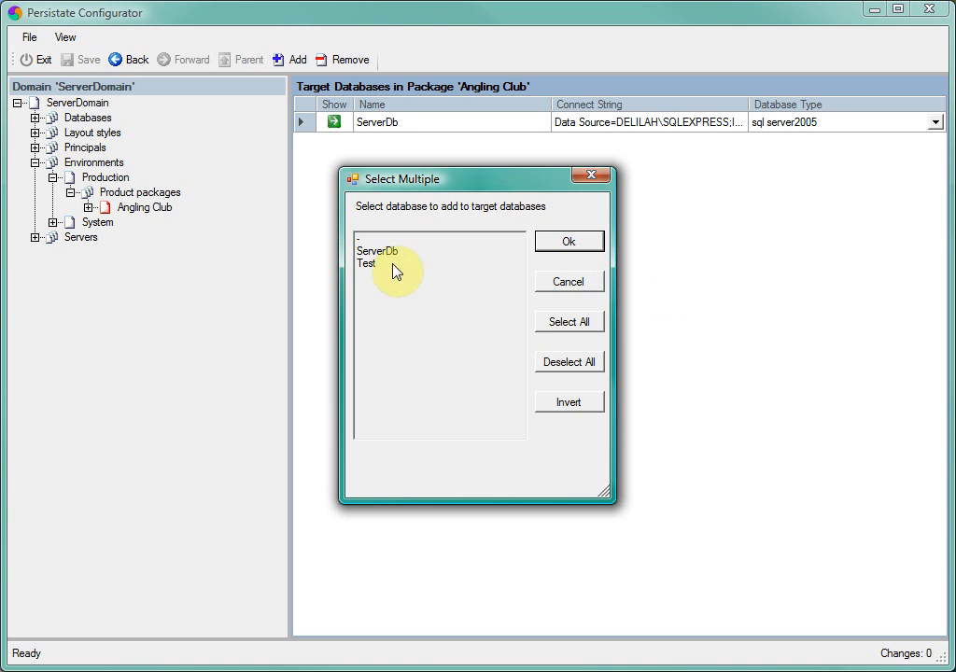
pyautogui.click(370, 264)
pyautogui.click(551, 245)
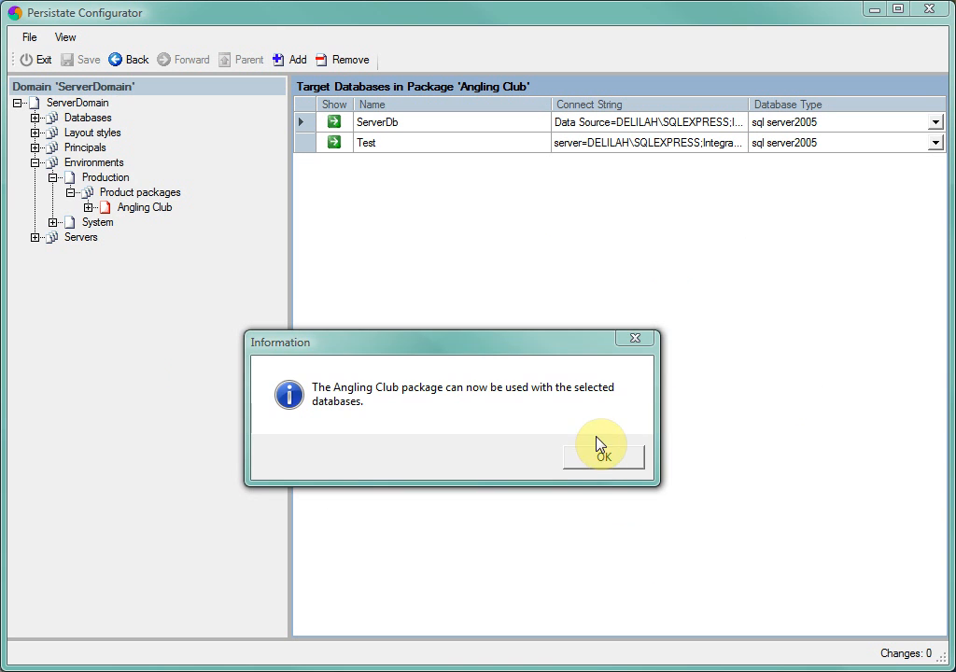
pyautogui.click(600, 458)
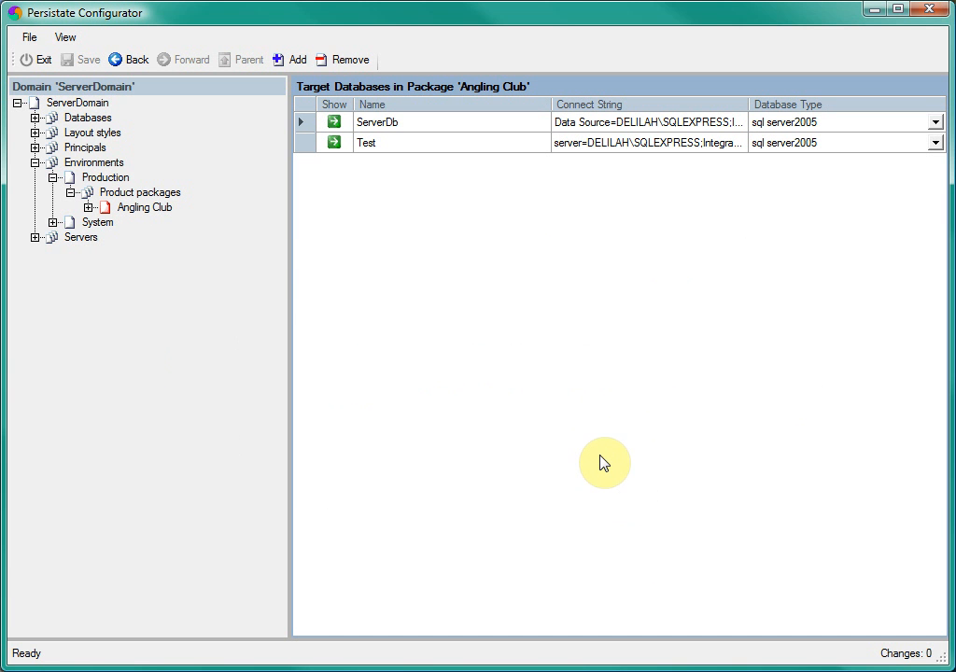
# Step: Create an environment named Test held in the Test database, agreeing to create the necessary database objects
pyautogui.click(103, 168)
pyautogui.rightClick(445, 213)
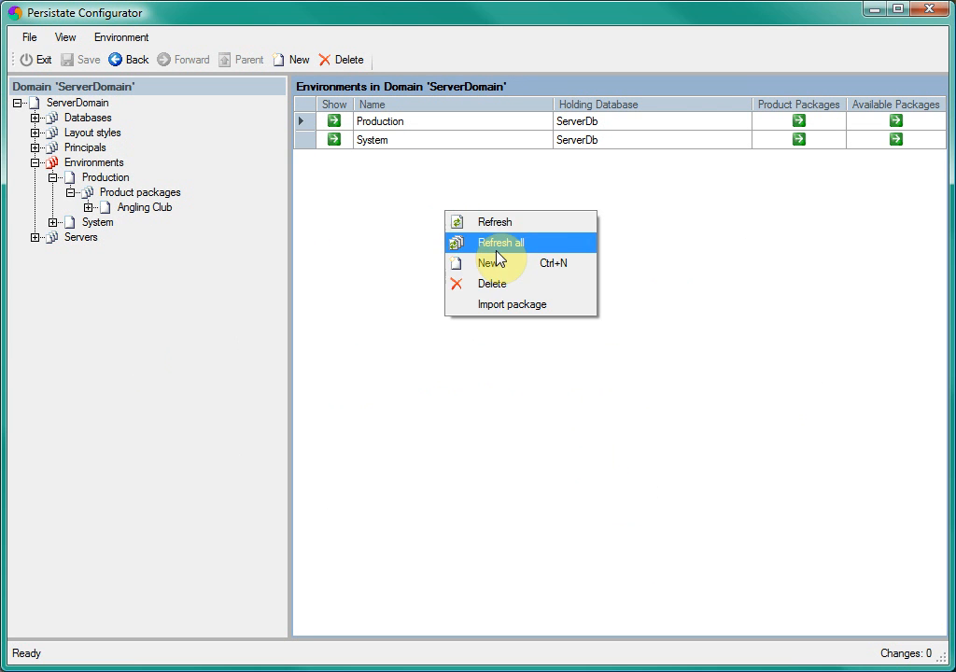
pyautogui.click(493, 264)
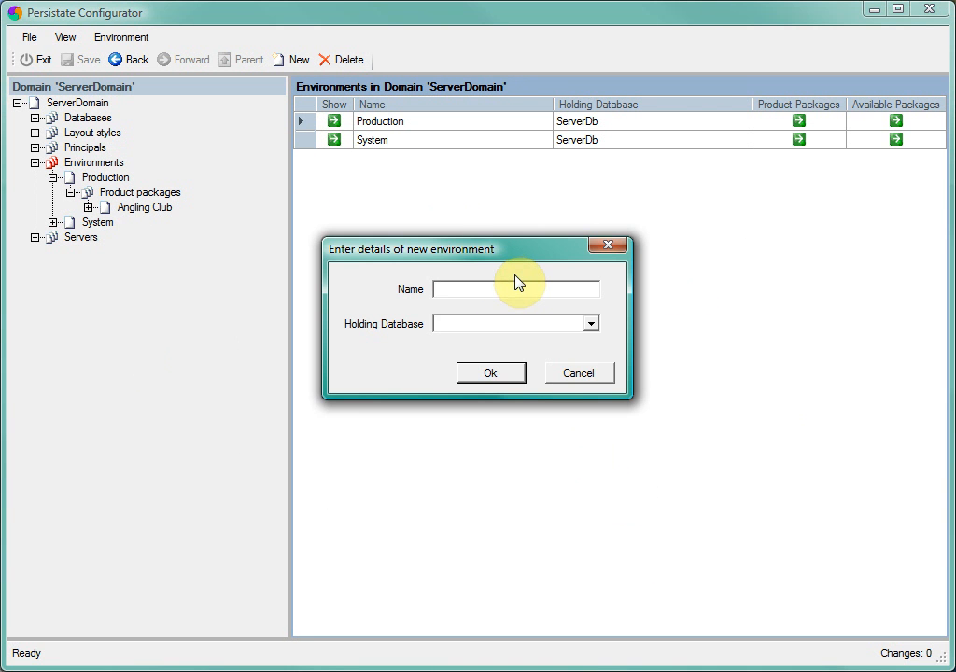
pyautogui.write('Test')
pyautogui.click(591, 325)
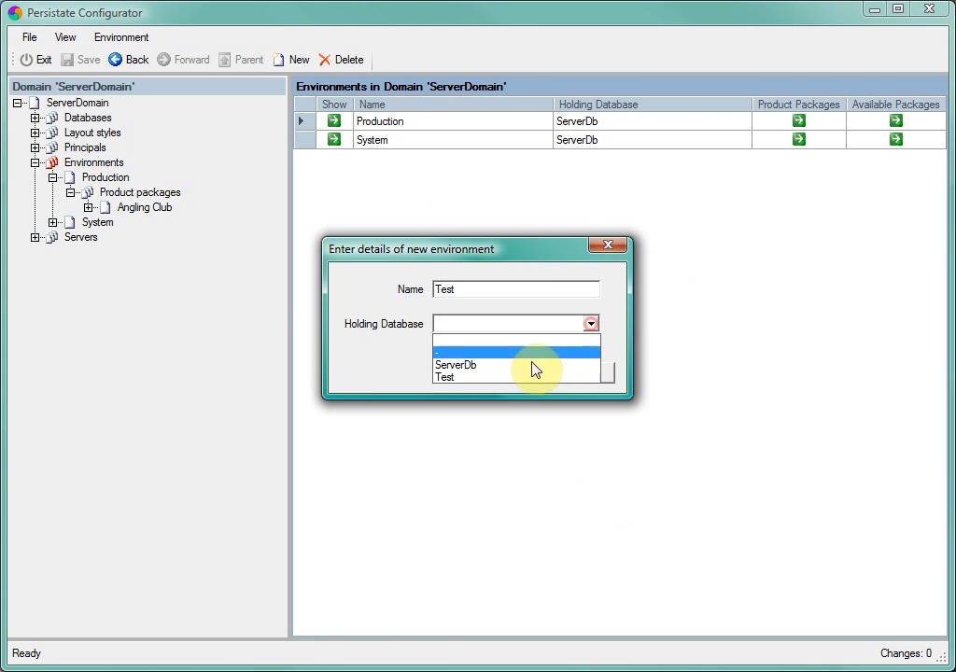
pyautogui.click(495, 377)
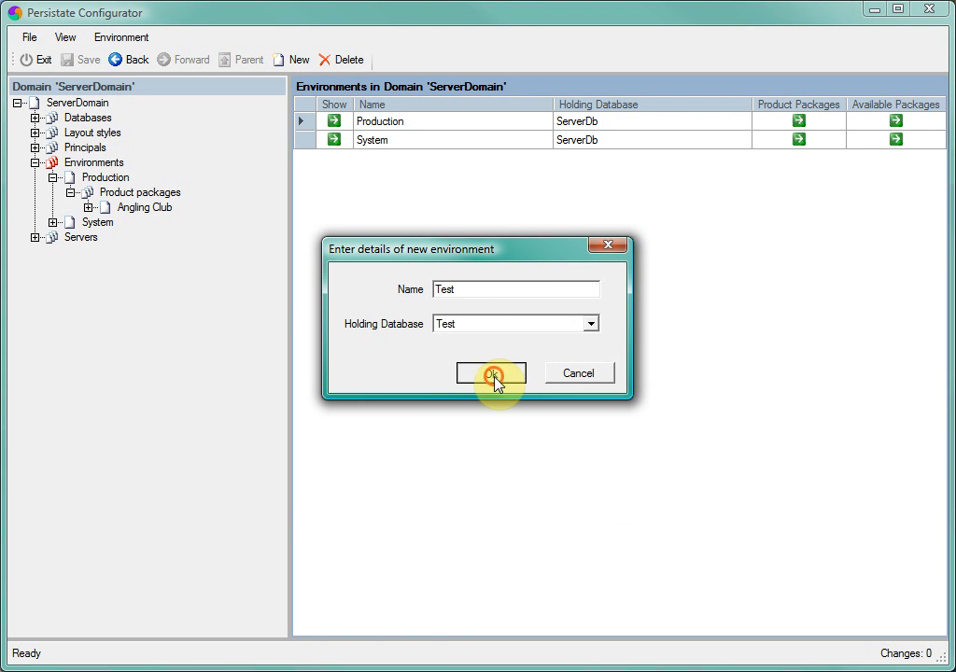
pyautogui.click(492, 375)
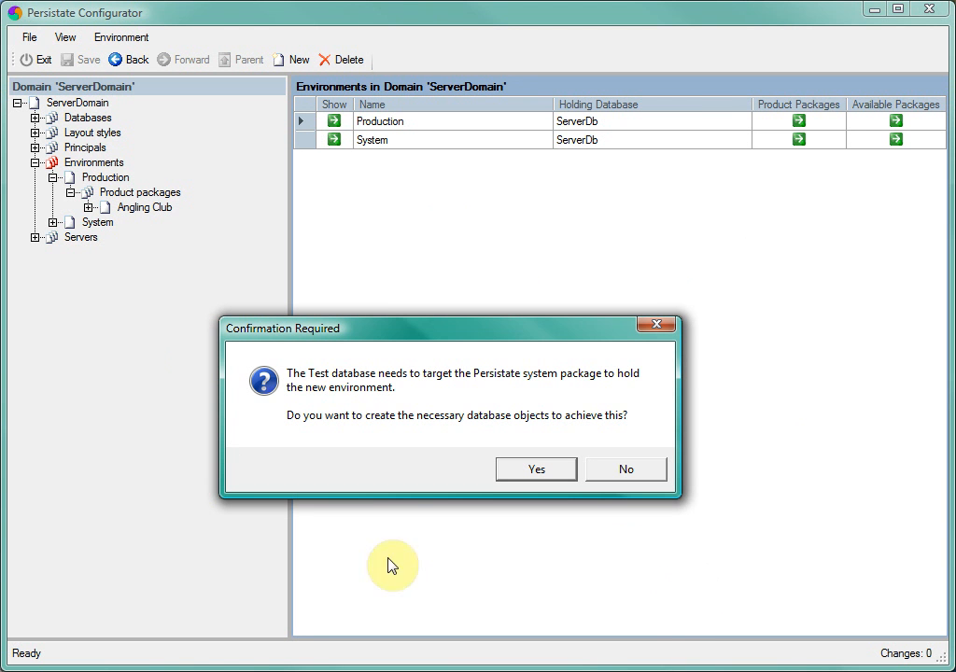
pyautogui.click(536, 469)
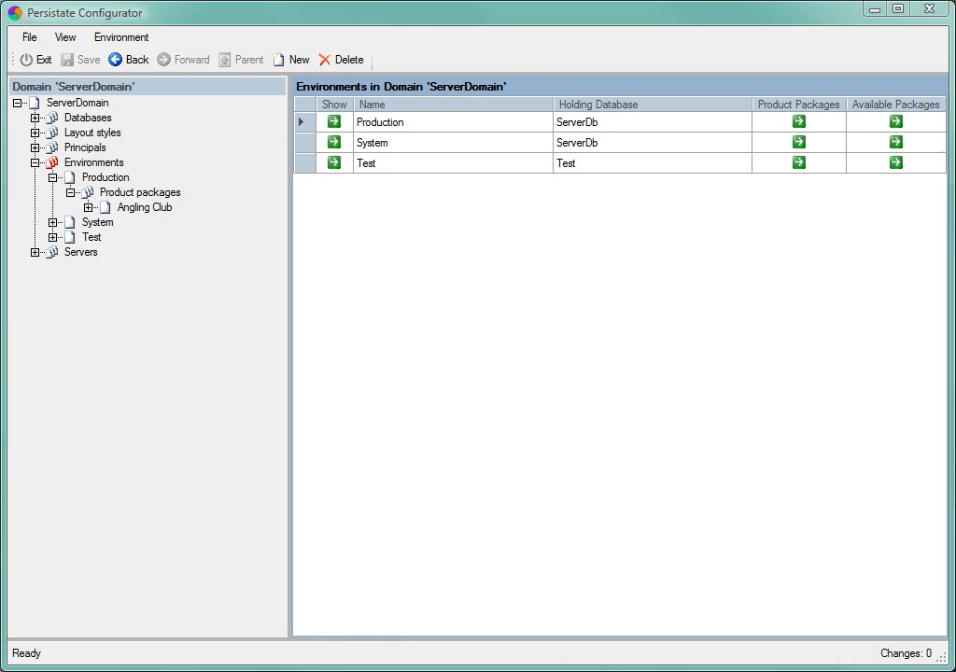
# Step: Add the Angling Club package from Production's product packages to the available packages of the Test environment
pyautogui.click(94, 242)
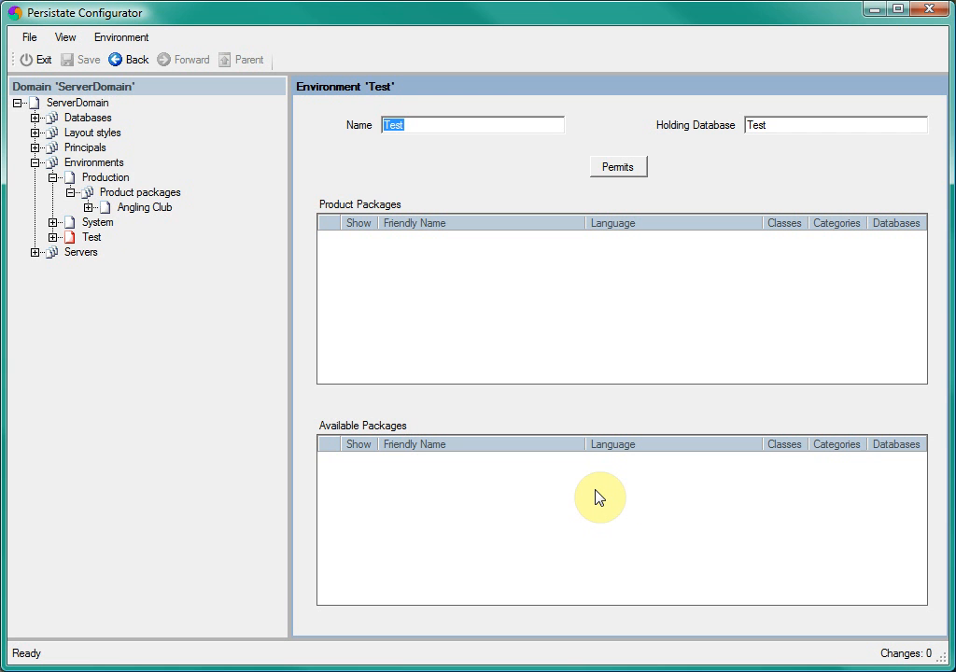
pyautogui.rightClick(537, 491)
pyautogui.click(579, 543)
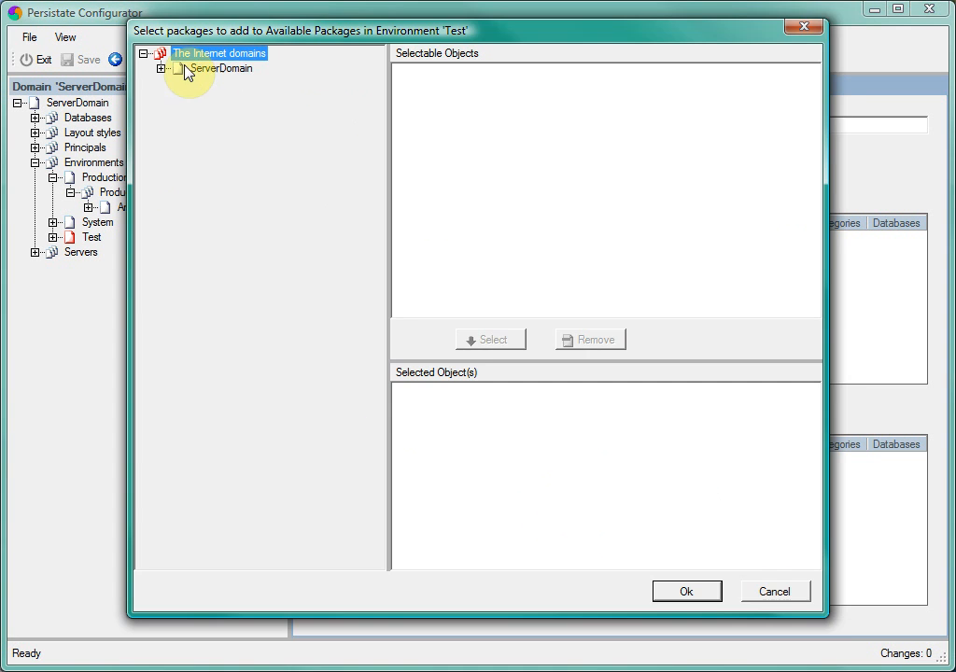
pyautogui.click(160, 69)
pyautogui.click(179, 83)
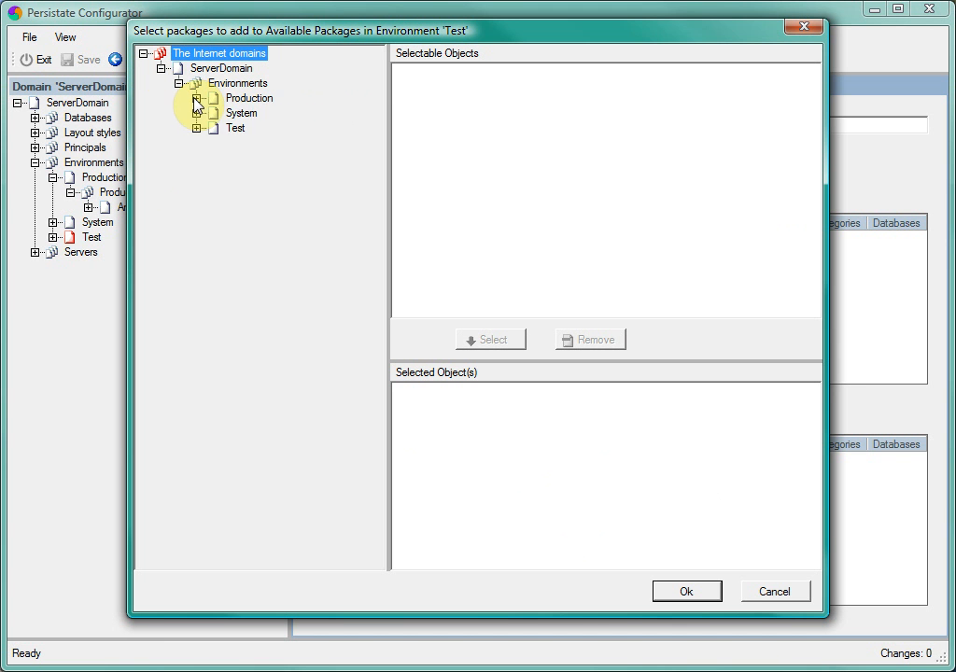
pyautogui.click(196, 98)
pyautogui.click(273, 114)
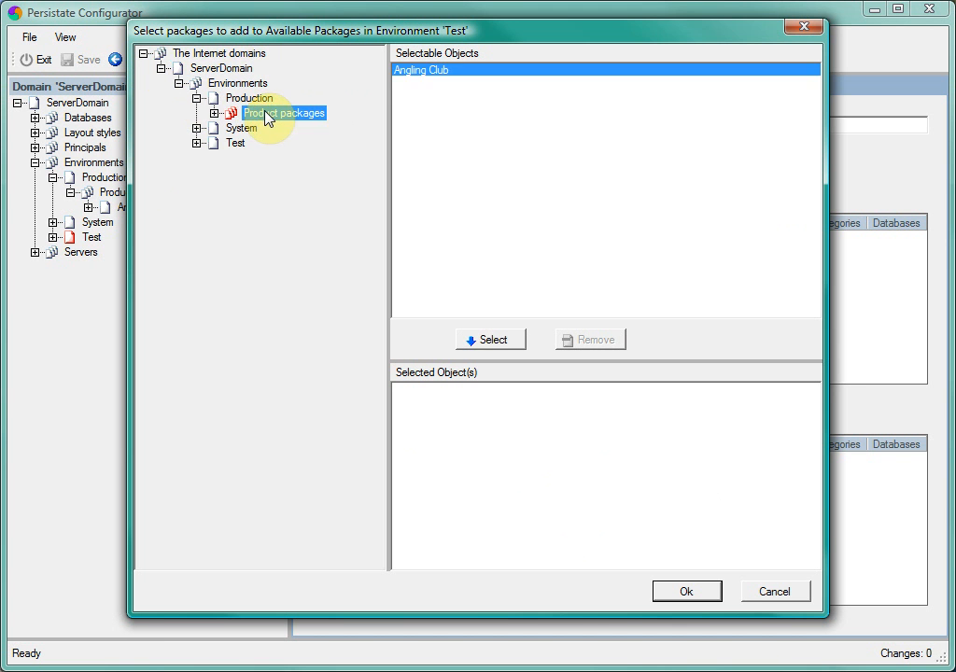
pyautogui.click(505, 341)
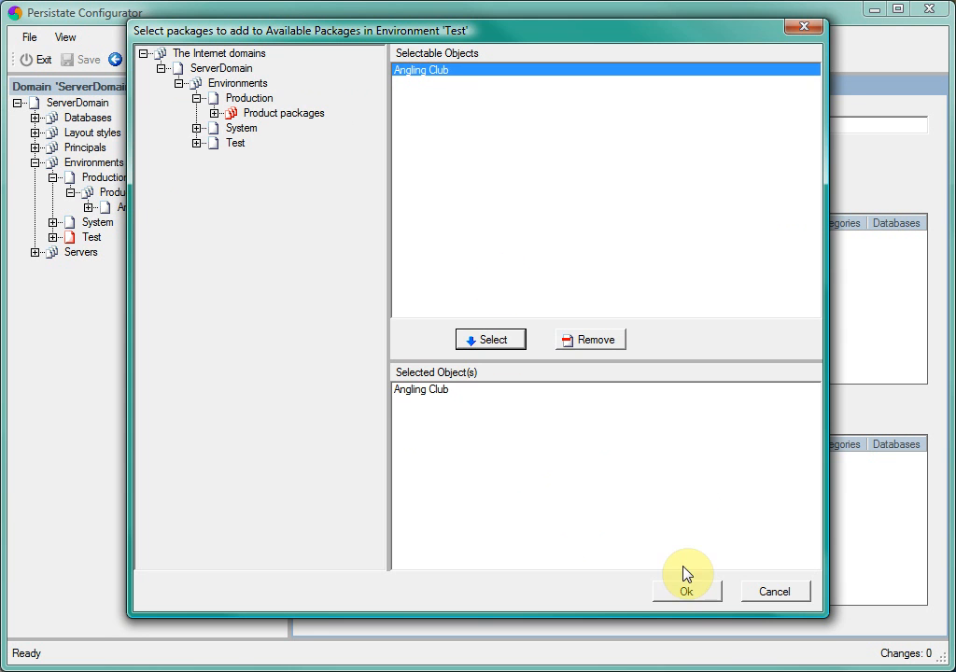
pyautogui.click(687, 592)
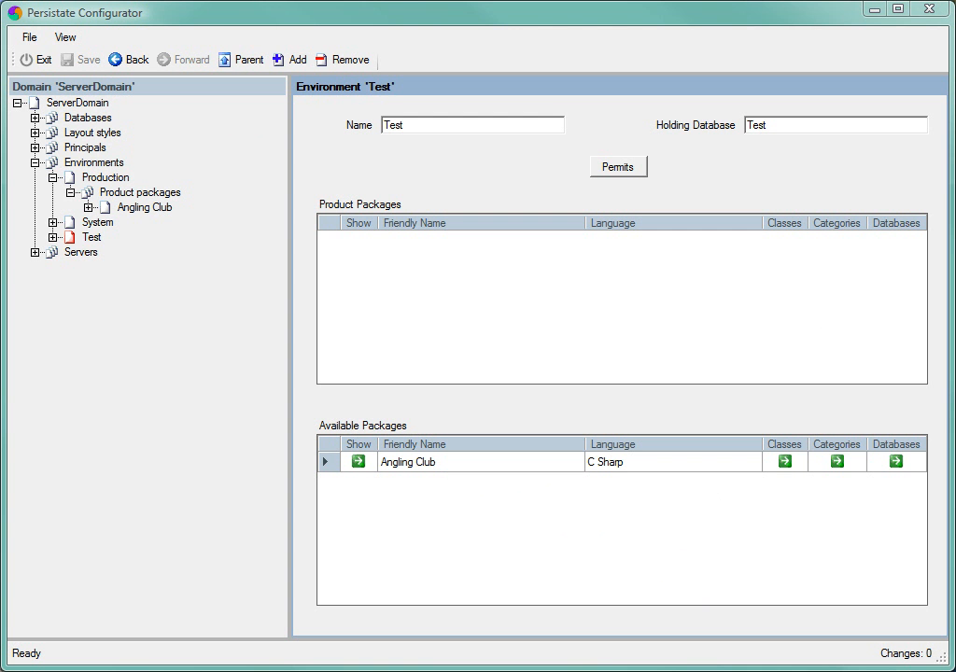
# Step: Add Angling Club in the Test environment to the serviced packages of server DELILAH and restart the server's service
pyautogui.click(83, 254)
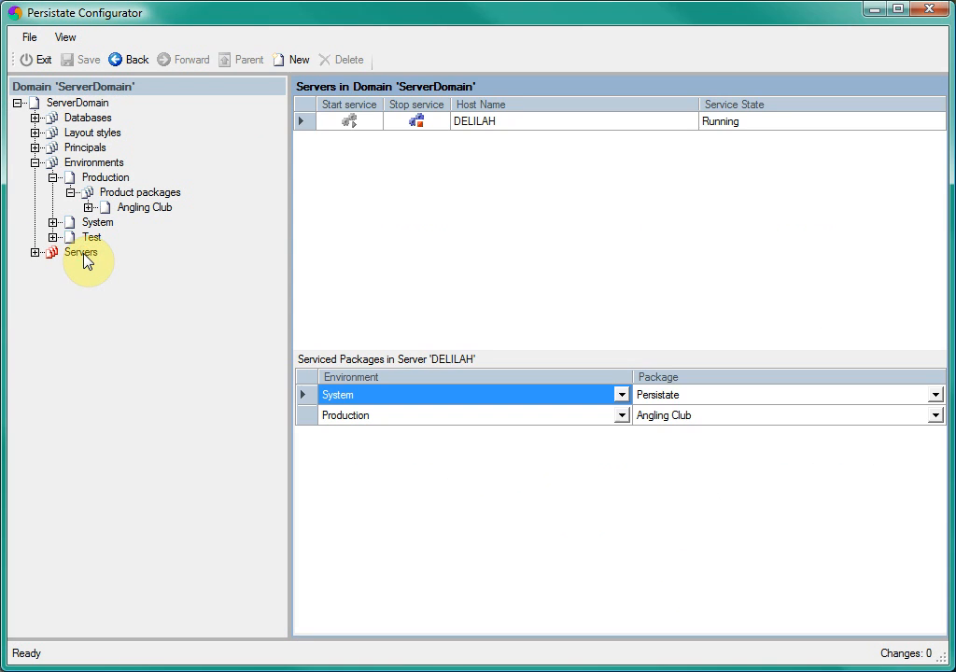
pyautogui.rightClick(521, 426)
pyautogui.rightClick(520, 486)
pyautogui.click(562, 539)
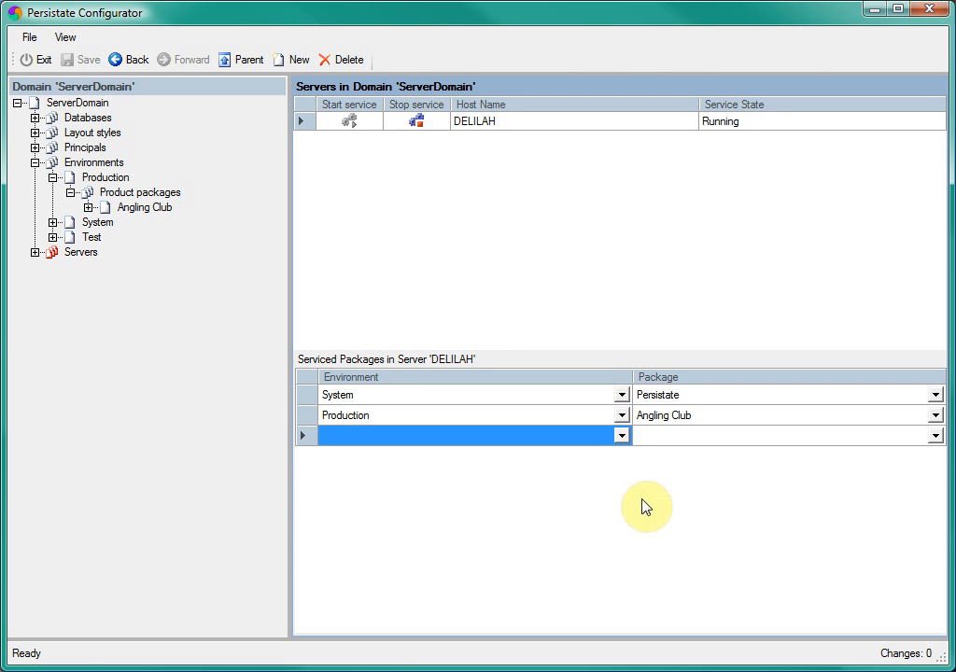
pyautogui.click(621, 435)
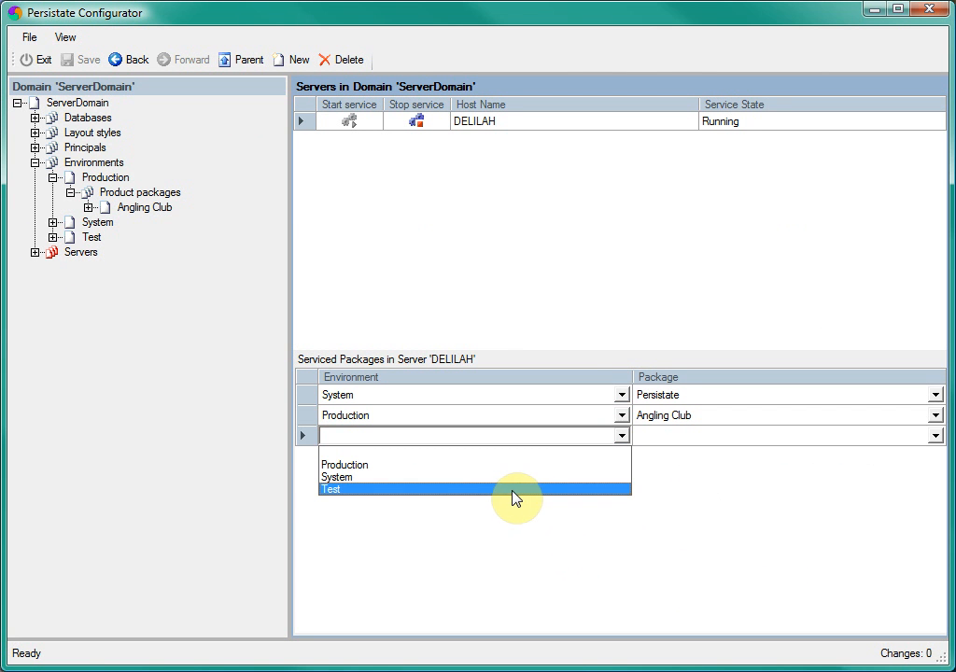
pyautogui.click(513, 491)
pyautogui.click(934, 436)
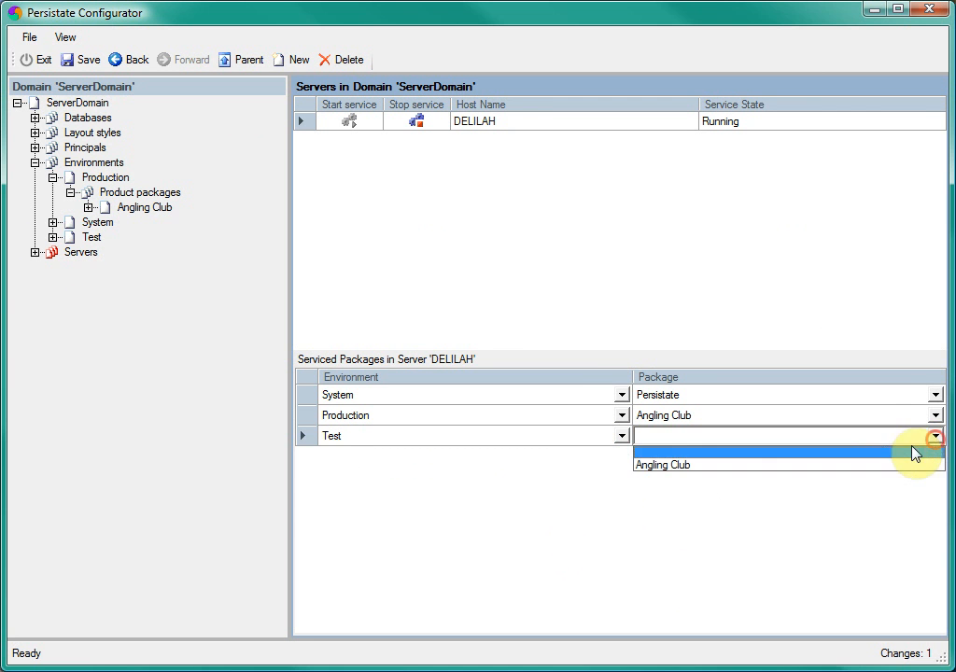
pyautogui.click(868, 464)
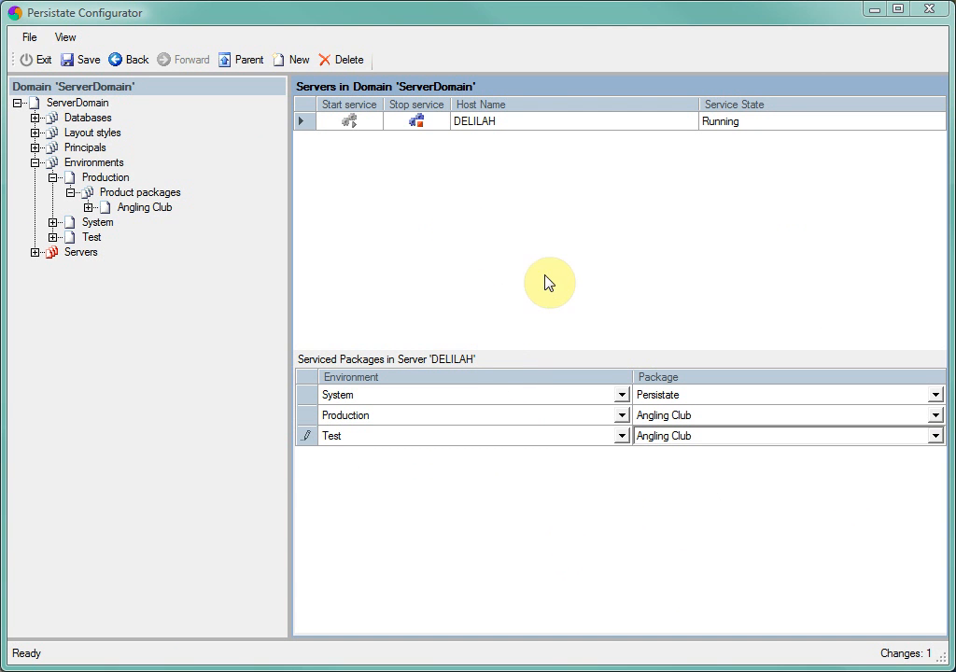
pyautogui.click(419, 124)
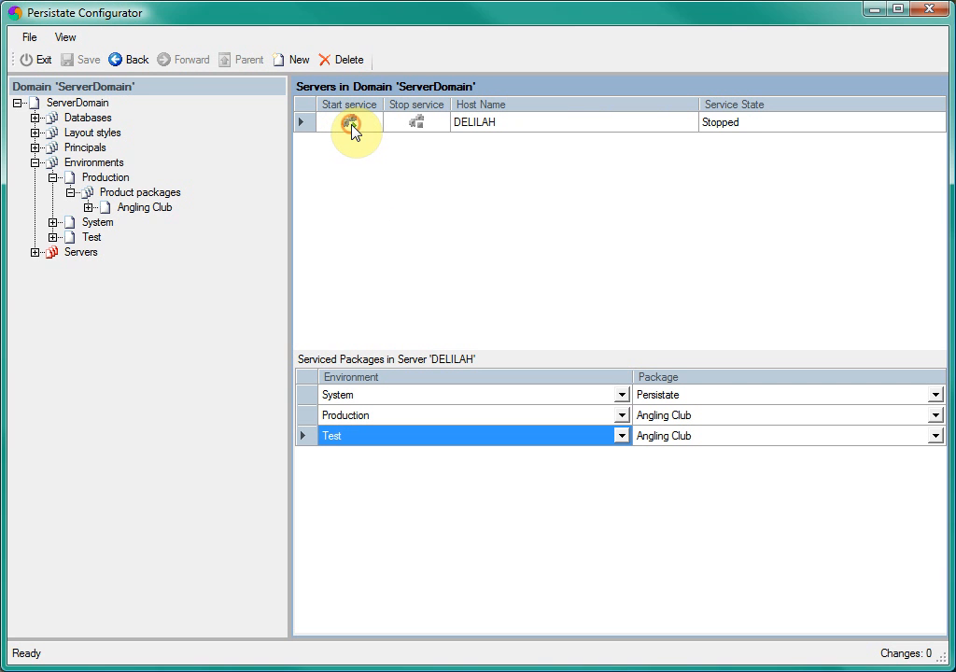
pyautogui.click(351, 121)
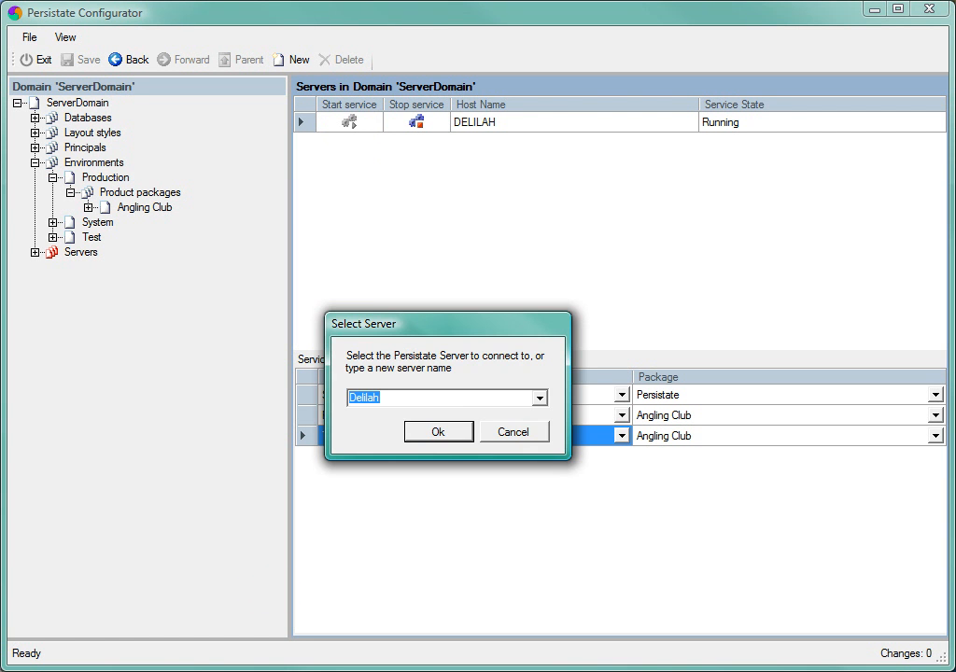
# Step: Connect the Persistate Viewer to the Delilah server and run the Angling Club package from the Test environment
pyautogui.click(435, 431)
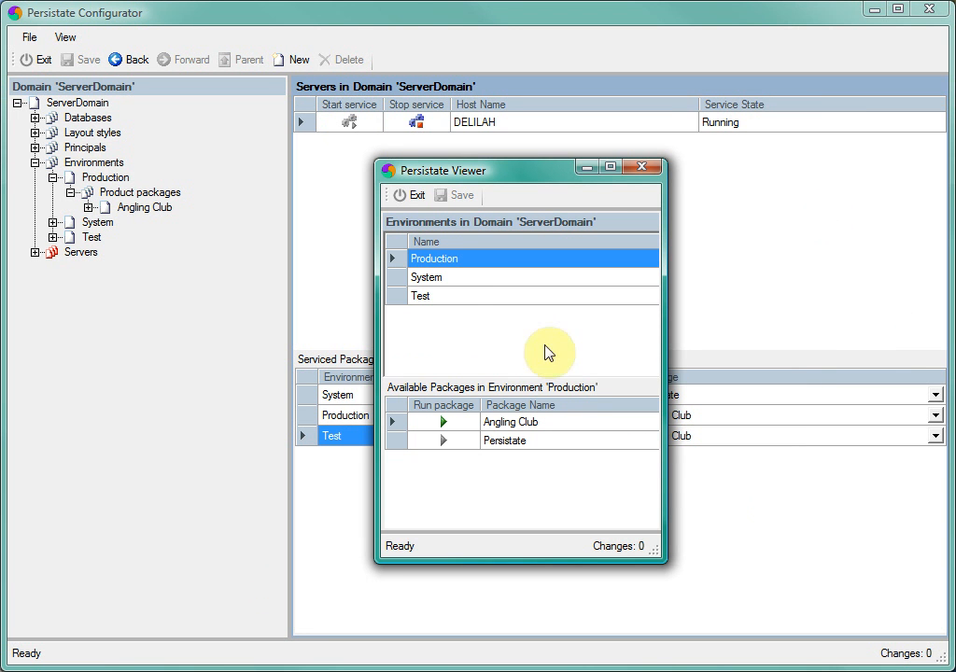
pyautogui.click(422, 297)
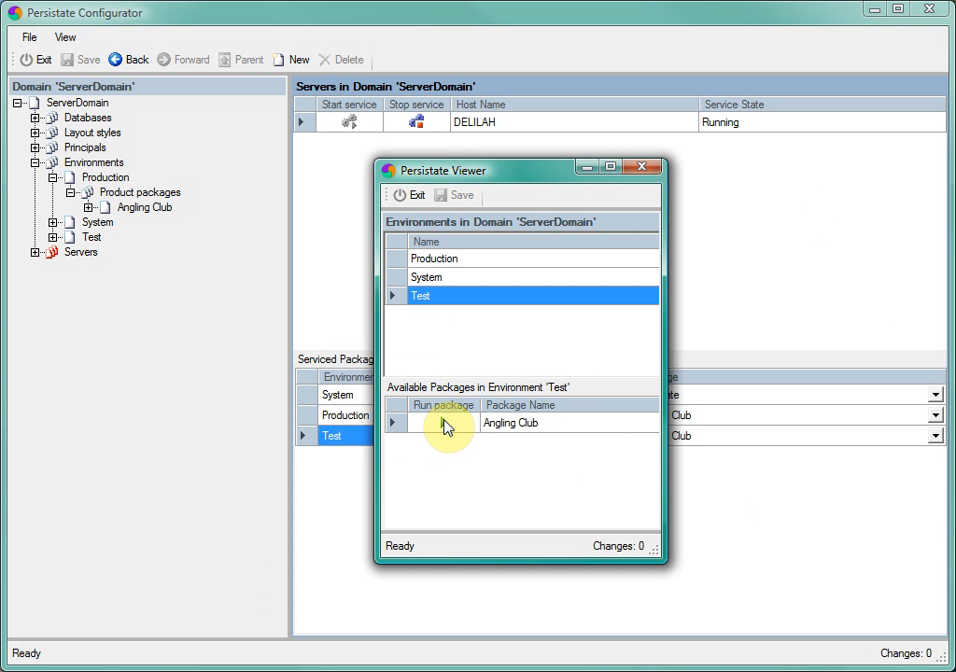
pyautogui.click(444, 425)
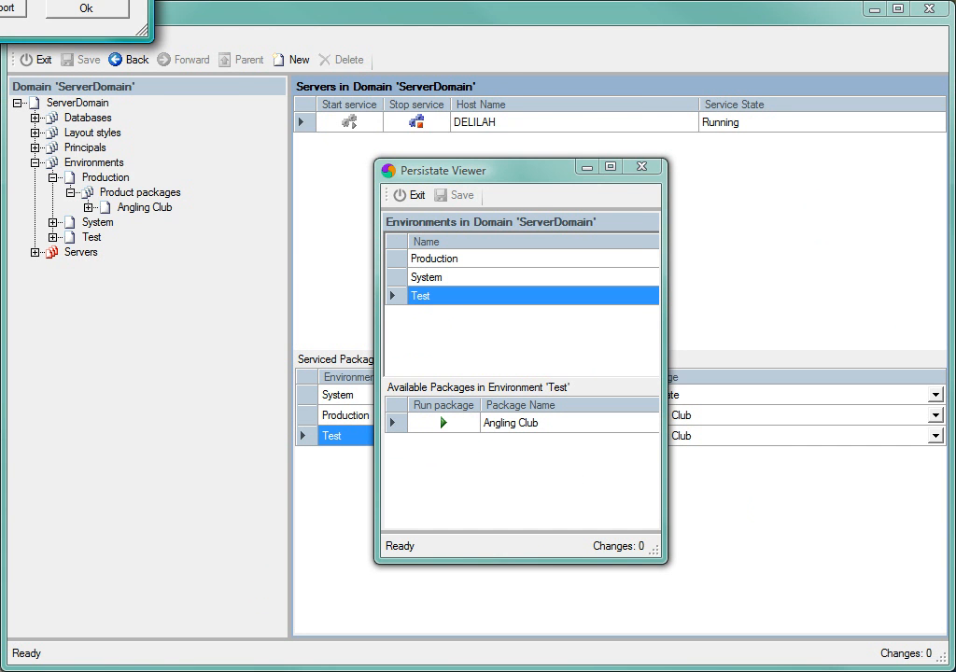
# Step: Dismiss the error dialog, return to the Persistate Configurator and look up the principal record of the user running the package
pyautogui.moveTo(0, 0); pyautogui.dragTo(342, 113)
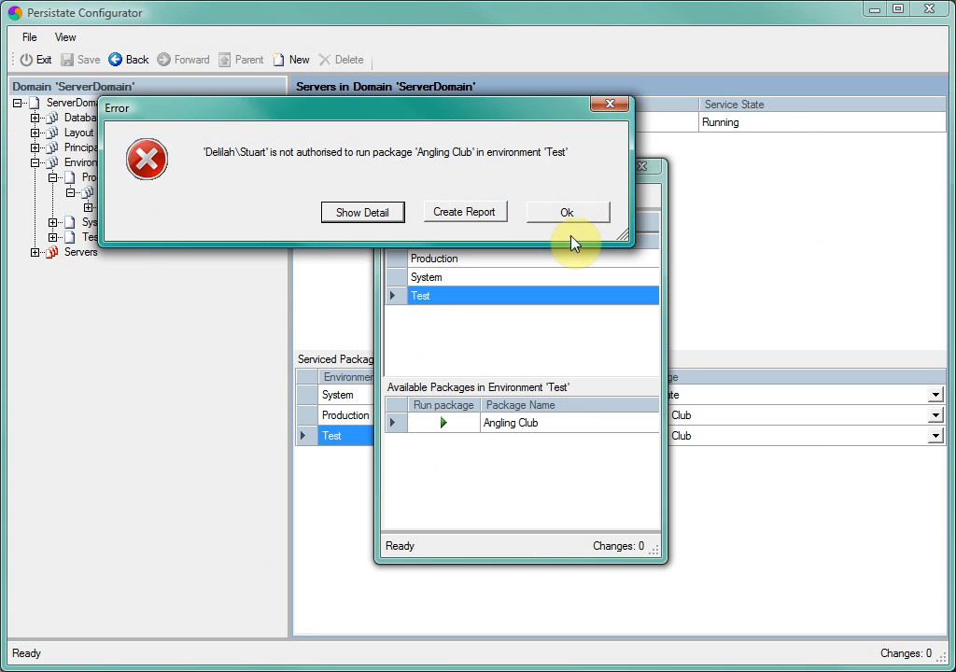
pyautogui.click(554, 215)
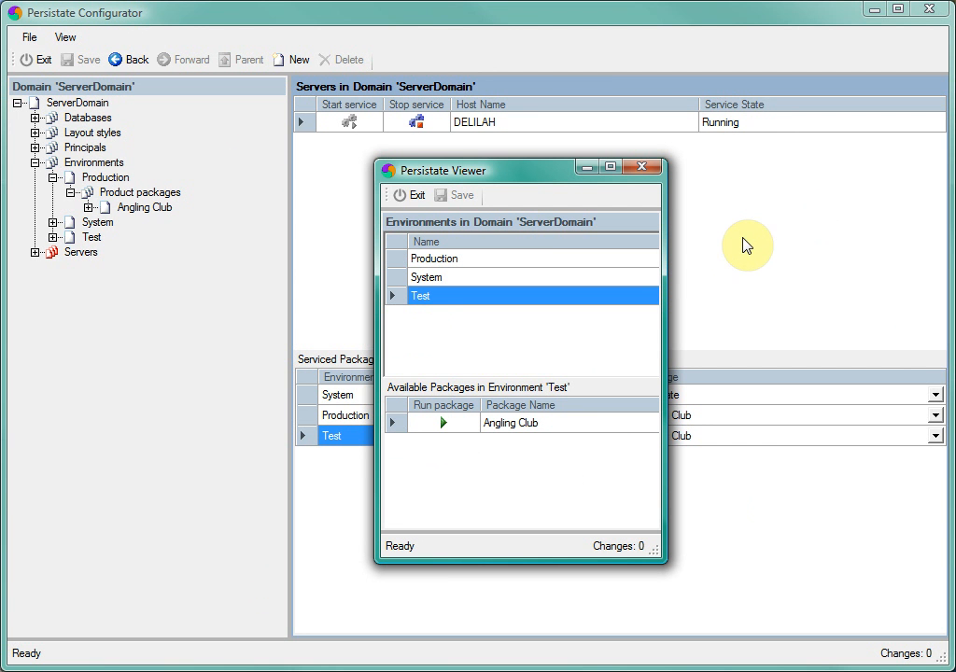
pyautogui.click(354, 22)
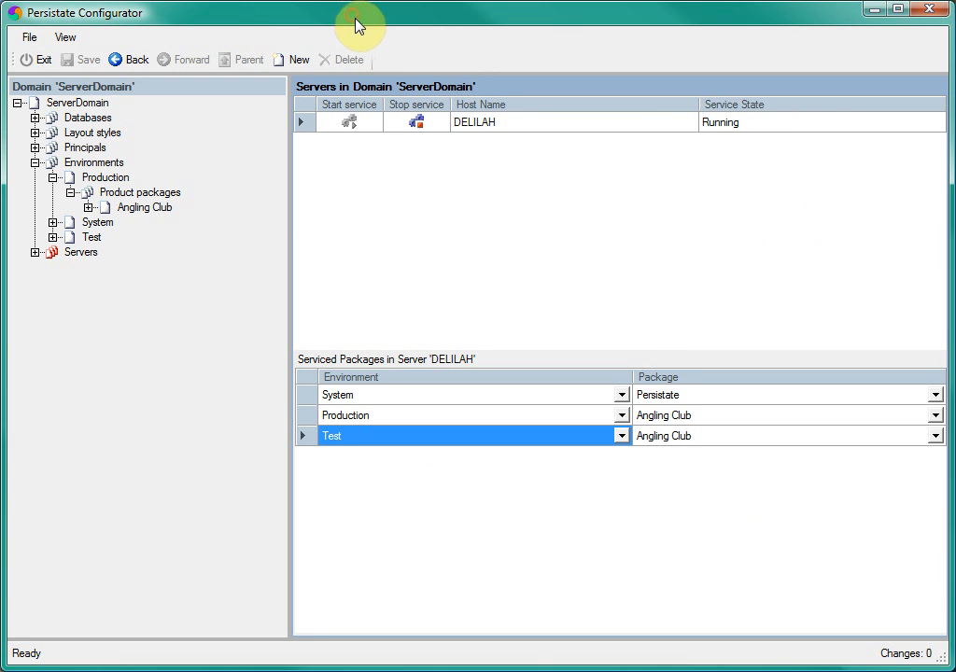
pyautogui.click(85, 148)
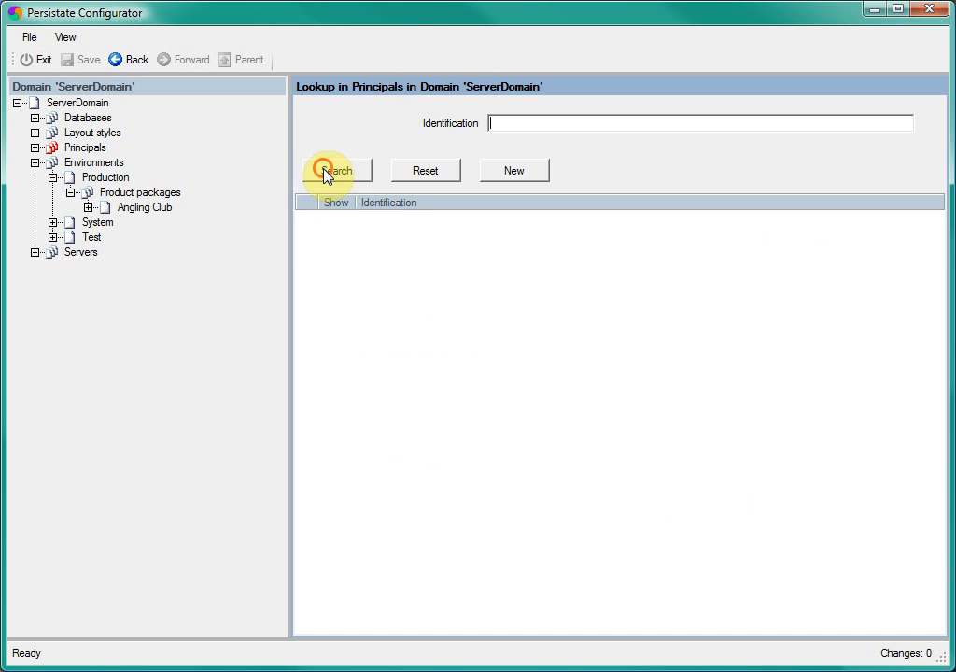
pyautogui.click(321, 171)
pyautogui.click(334, 220)
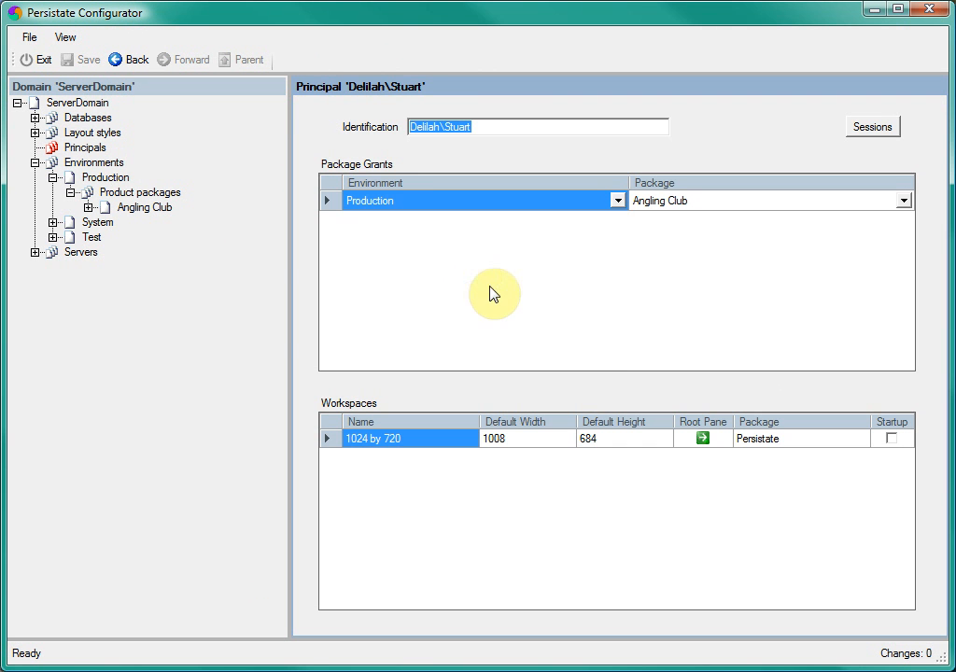
# Step: Add a package grant for Angling Club in the Test environment to the principal and save the change
pyautogui.rightClick(499, 275)
pyautogui.click(558, 324)
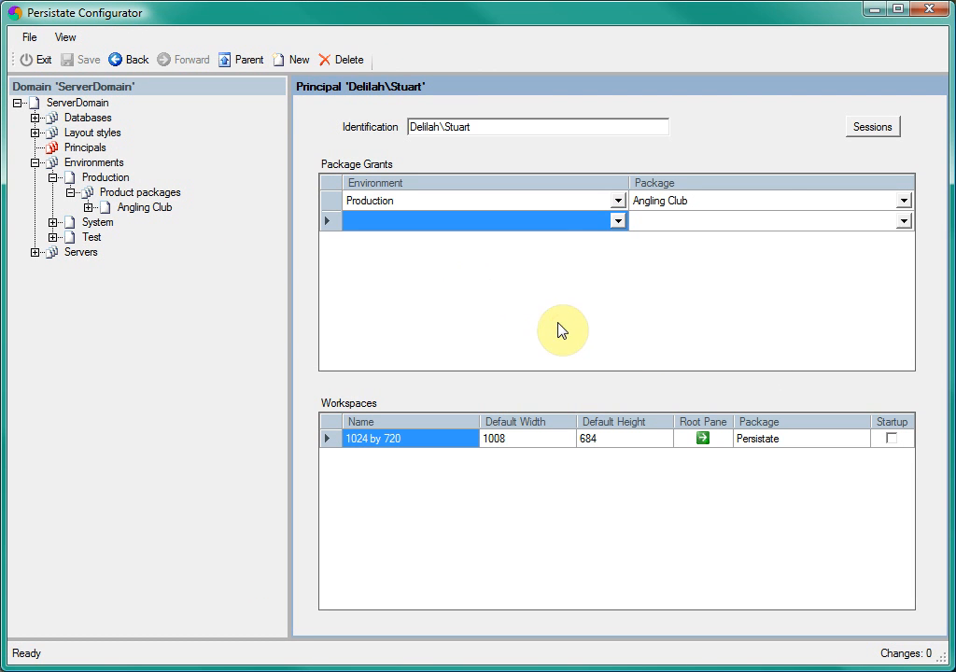
pyautogui.click(616, 218)
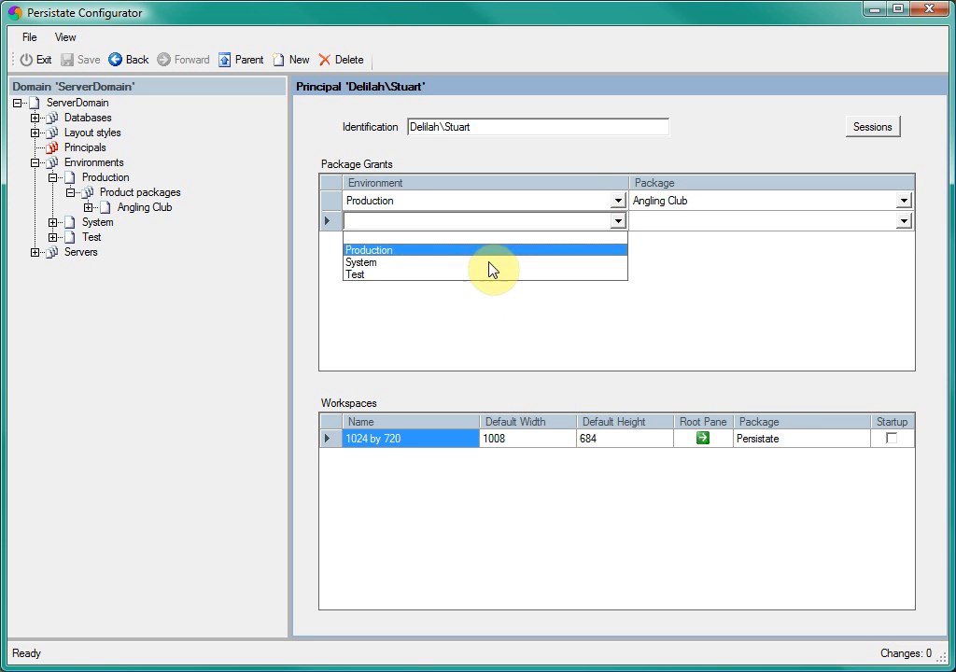
pyautogui.click(482, 273)
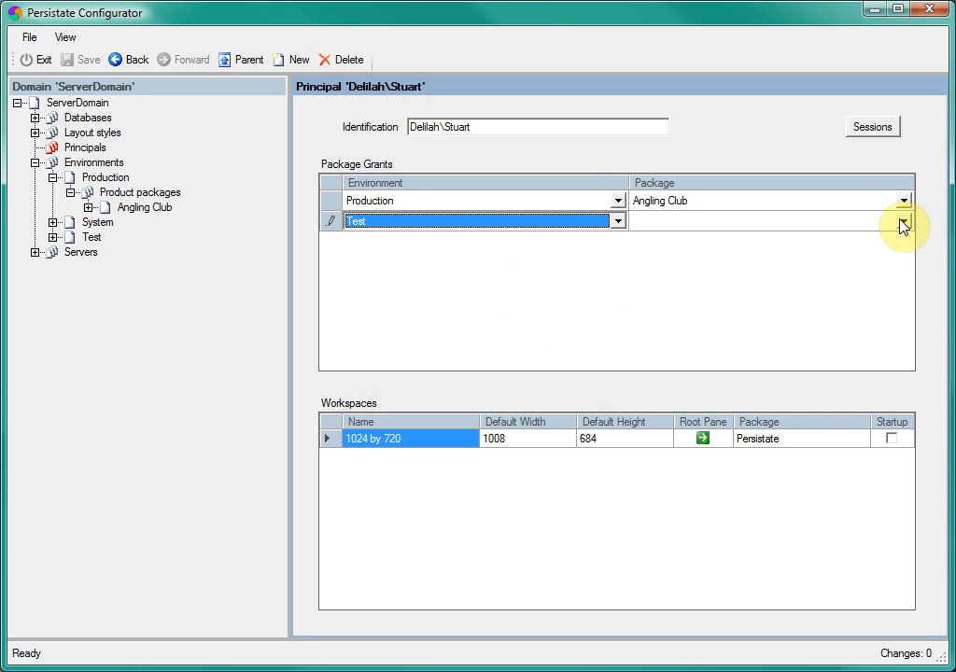
pyautogui.click(902, 223)
pyautogui.click(827, 250)
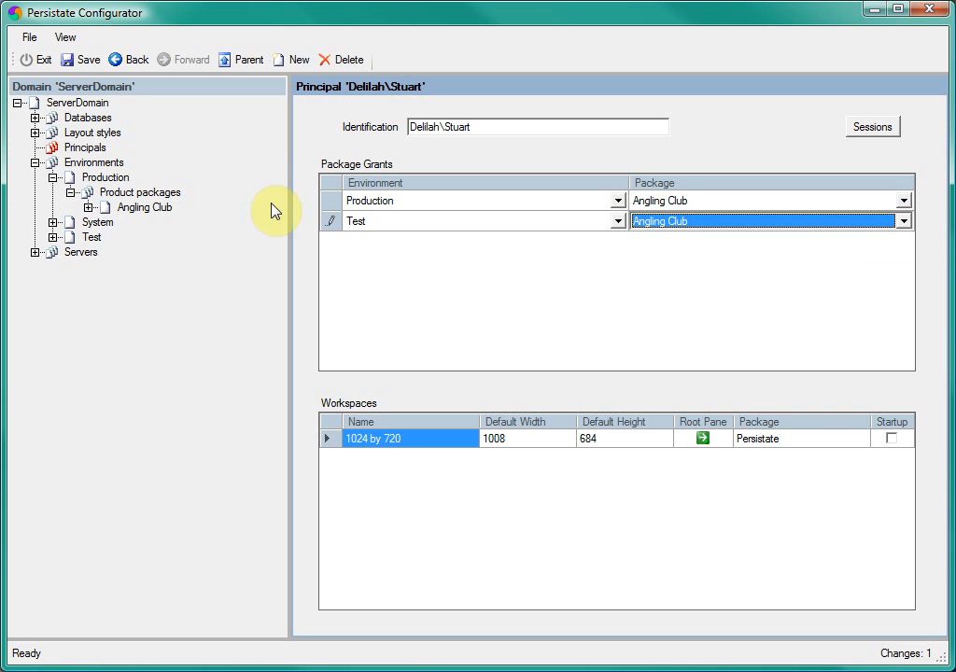
pyautogui.click(89, 59)
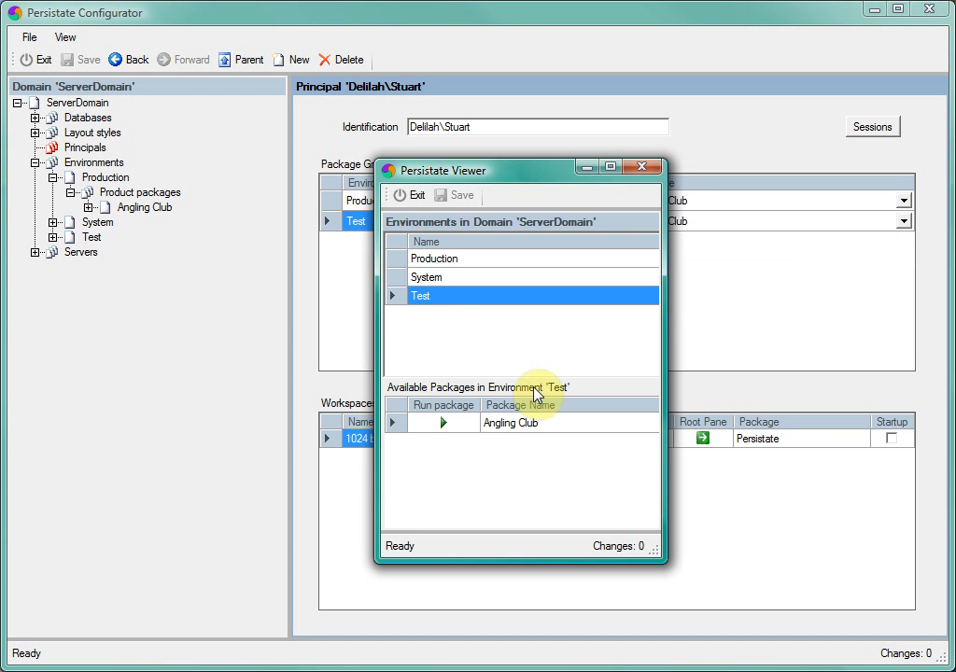
# Step: Run Angling Club in the Test environment from the Persistate Viewer and check its membership types and members with an unfiltered search
pyautogui.click(443, 423)
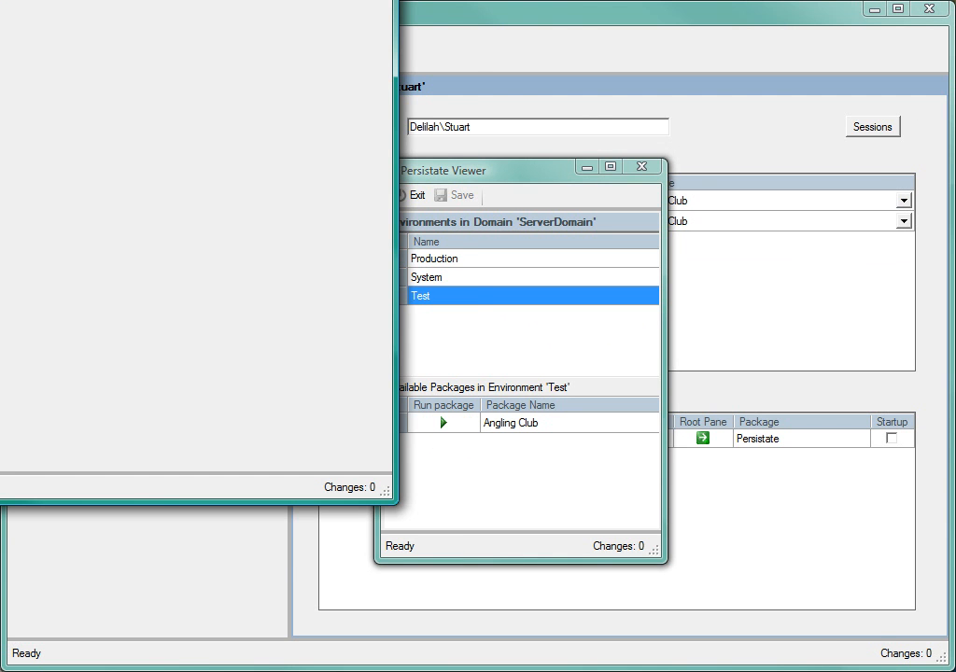
pyautogui.moveTo(0, 0); pyautogui.dragTo(232, 72)
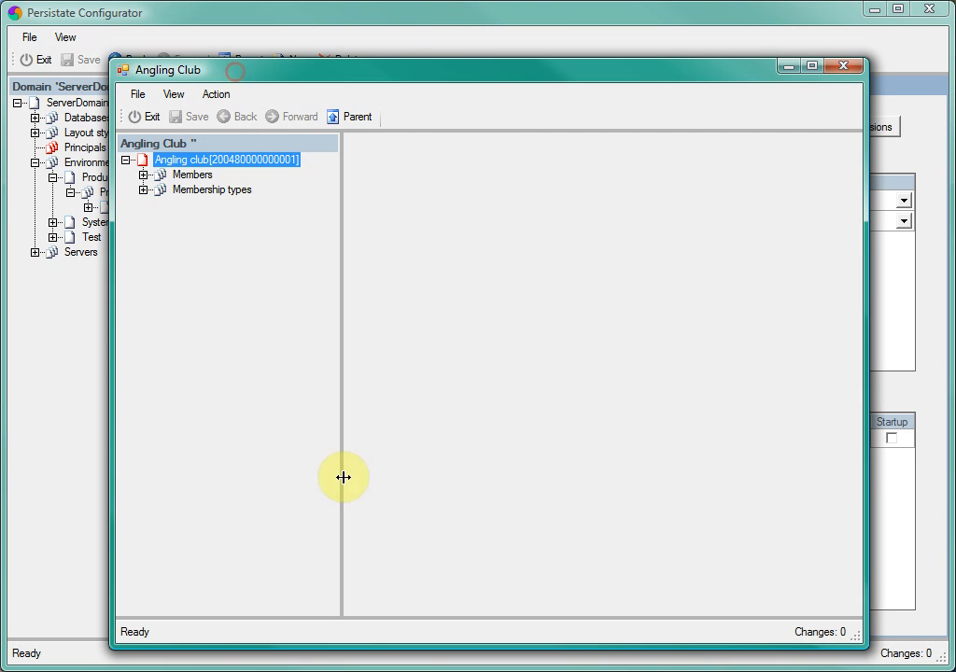
pyautogui.click(213, 194)
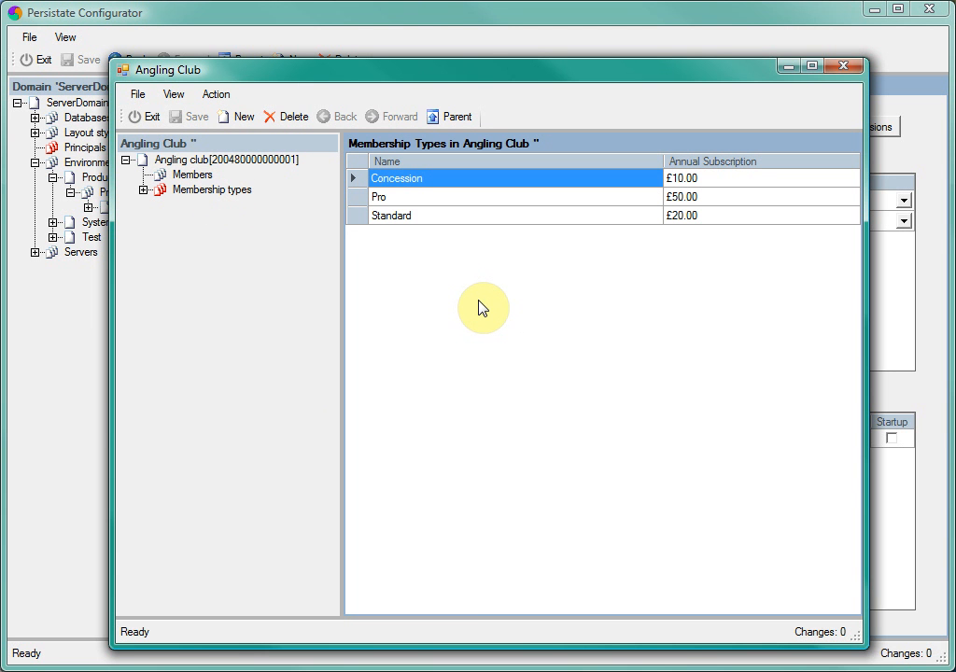
pyautogui.click(194, 177)
pyautogui.click(404, 356)
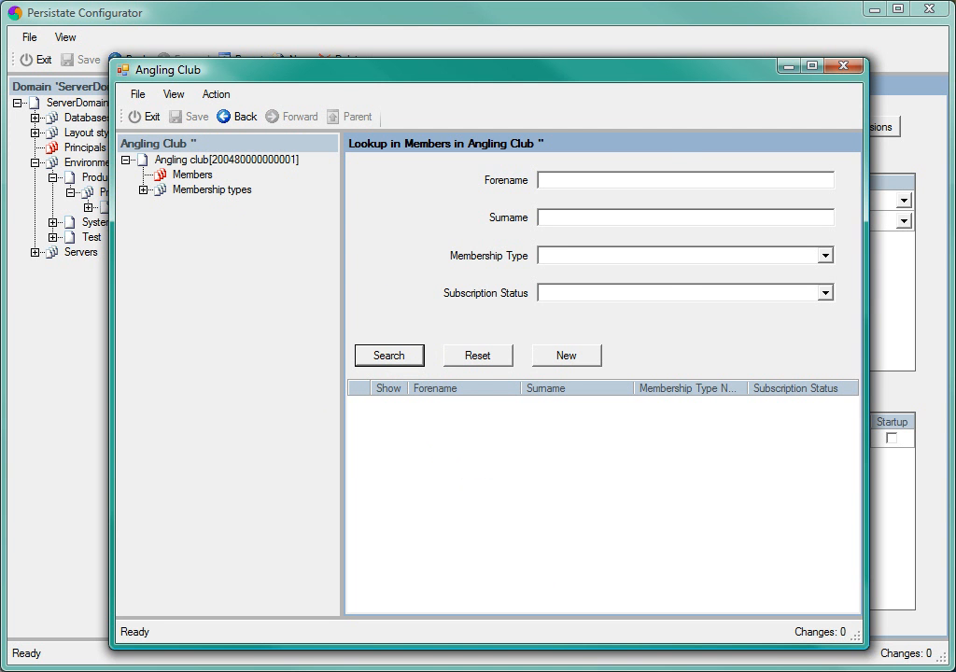
# Step: Return to the Persistate Viewer, run Angling Club from the Production environment and search all its members for comparison
pyautogui.hotkey('alt', 'Tab')
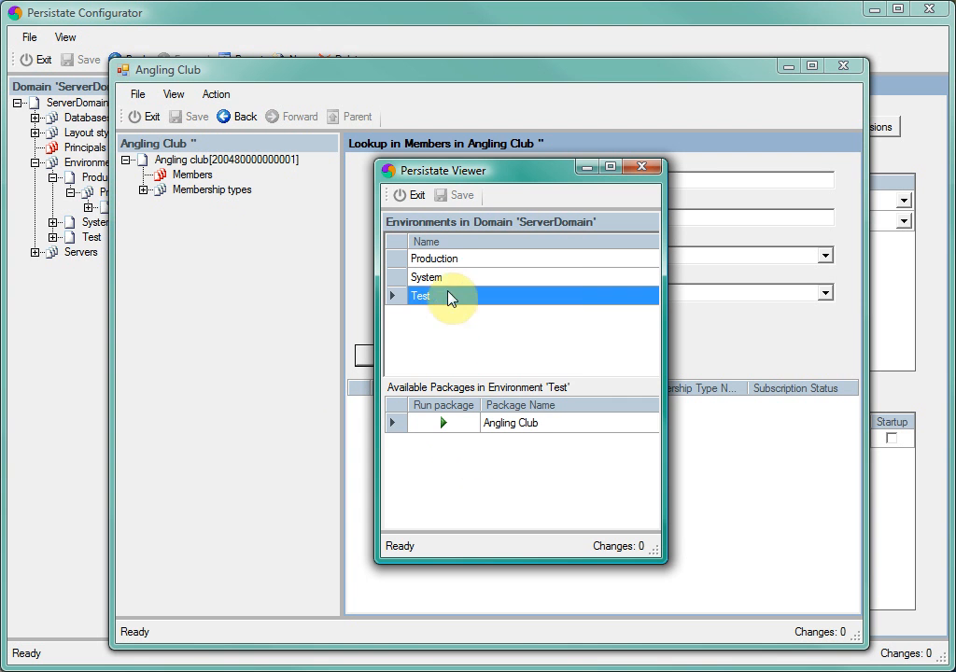
pyautogui.click(440, 259)
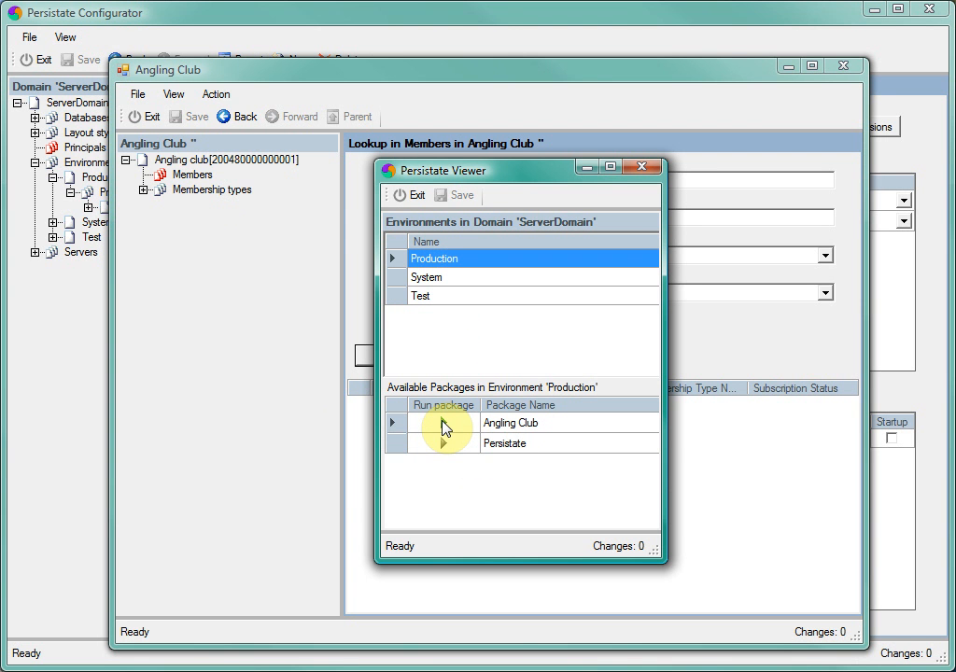
pyautogui.click(443, 423)
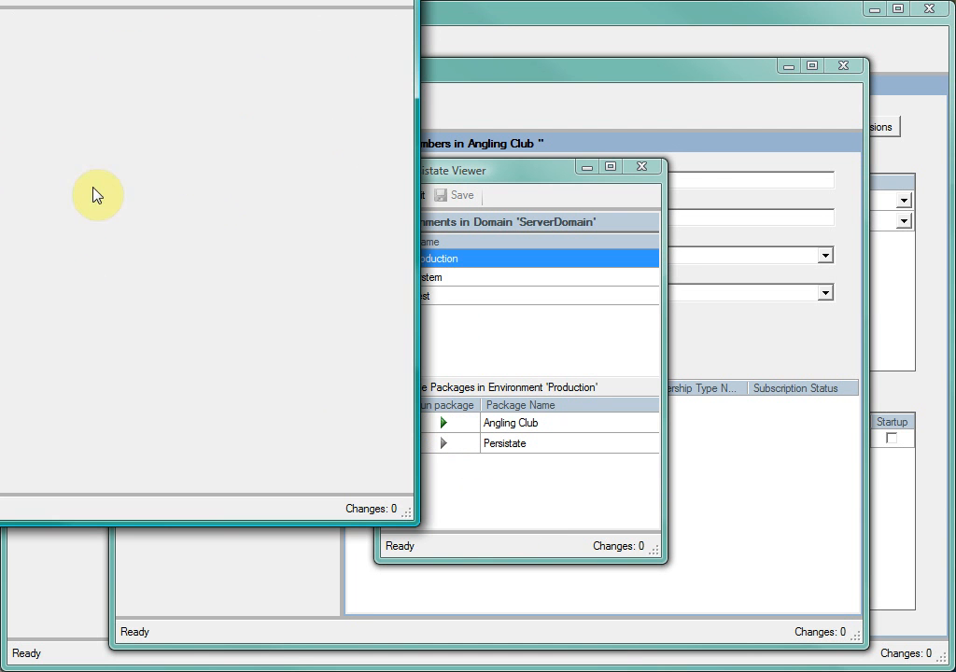
pyautogui.moveTo(0, 0); pyautogui.dragTo(384, 74)
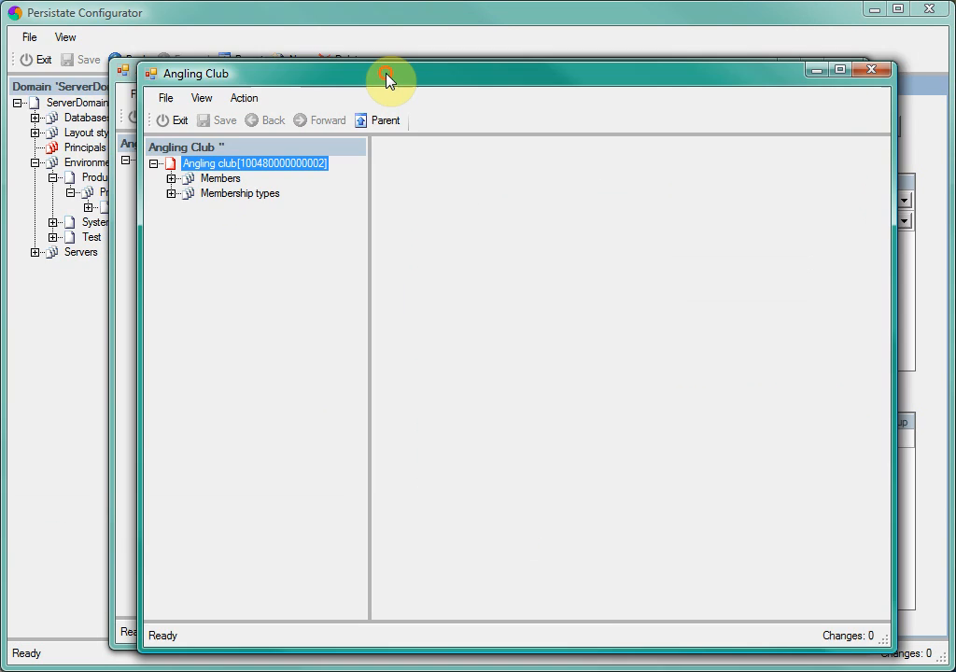
pyautogui.click(221, 181)
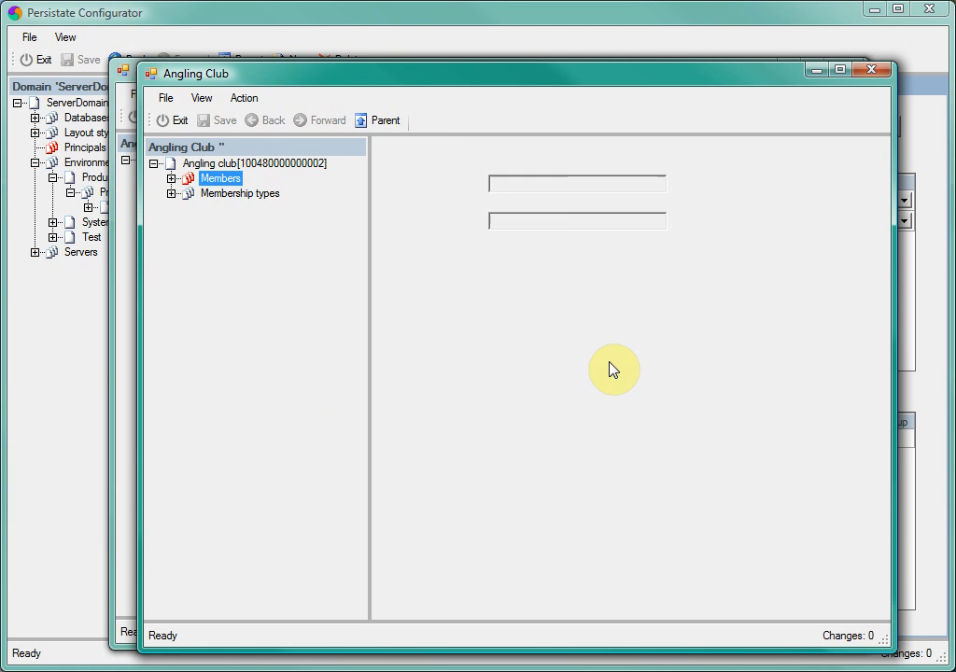
pyautogui.click(420, 360)
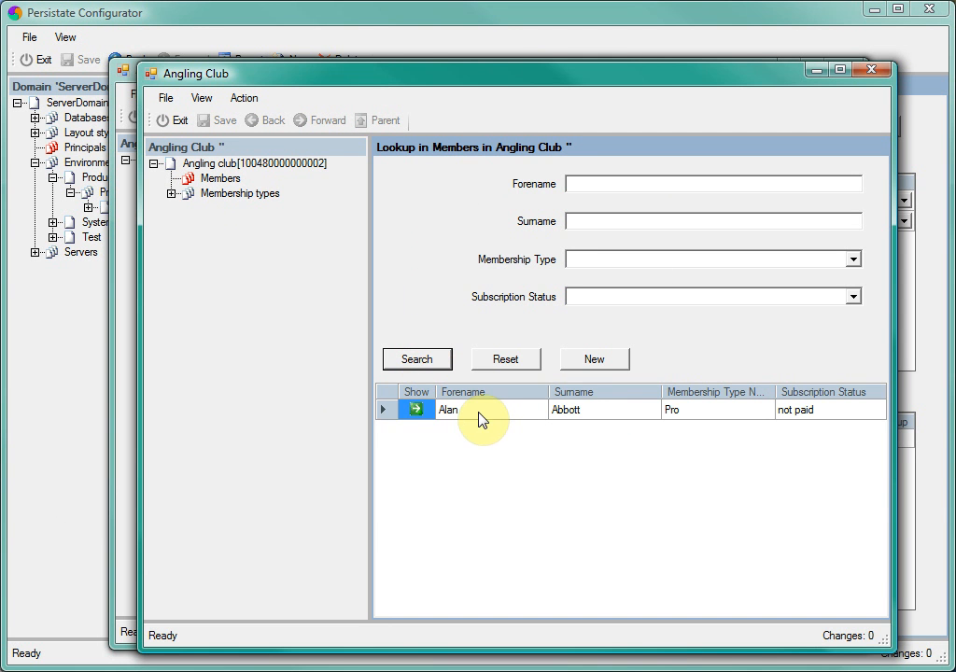